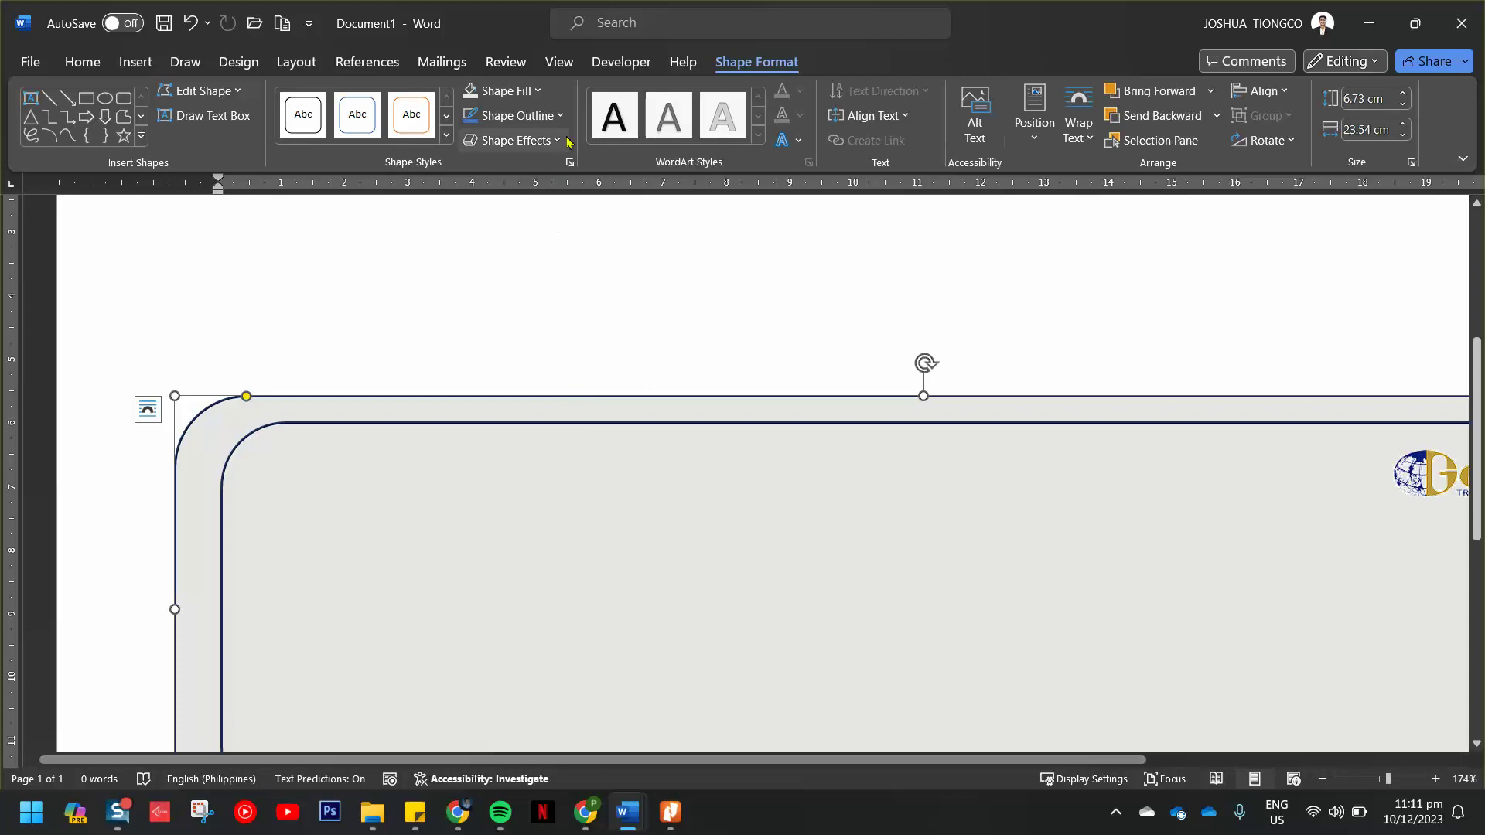
{"action": "left_click", "coordinate": [501, 90]}
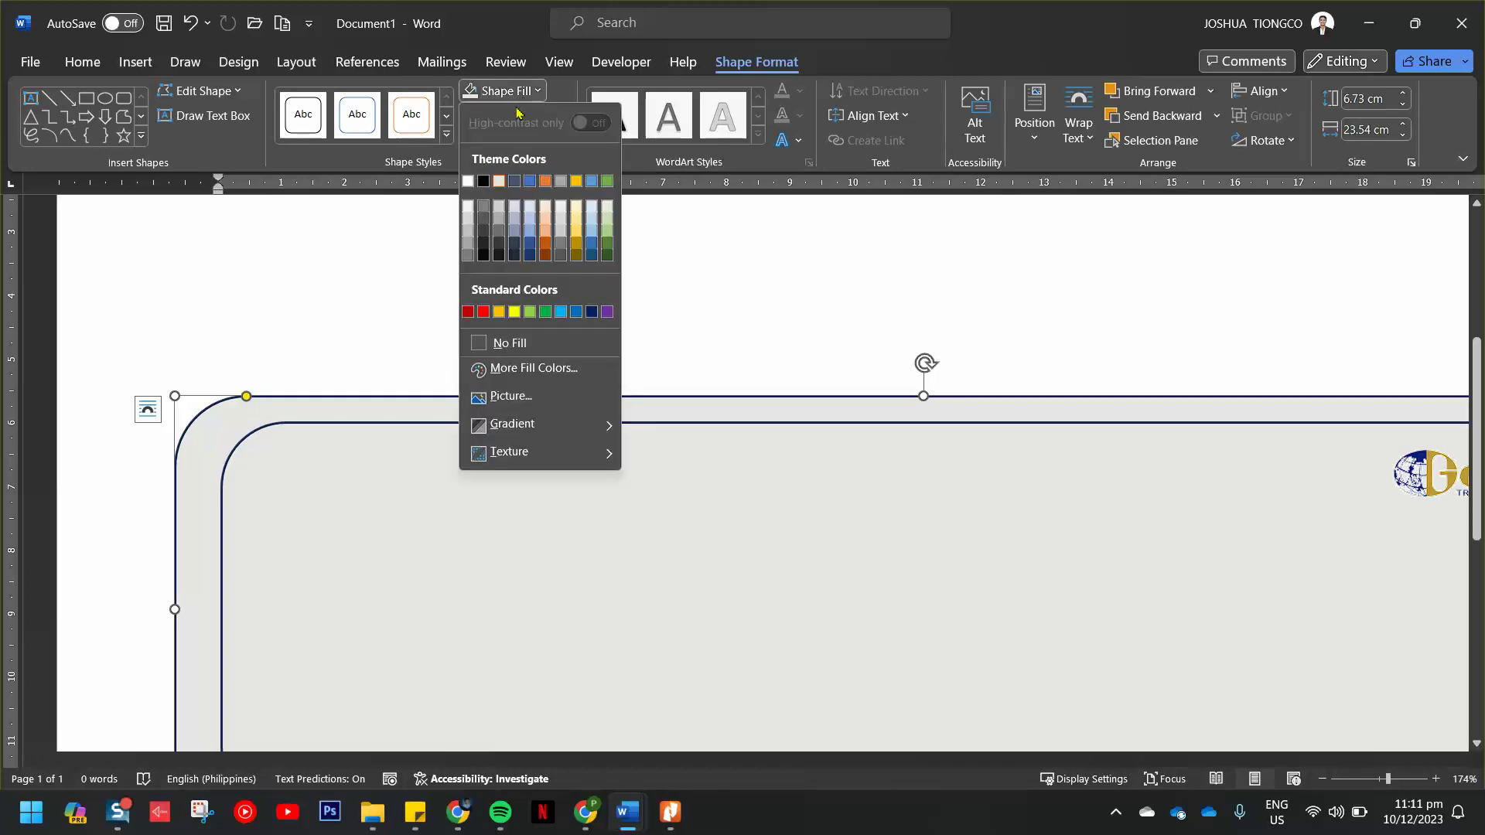
{"action": "left_click", "coordinate": [530, 369]}
{"action": "left_click", "coordinate": [1410, 474]}
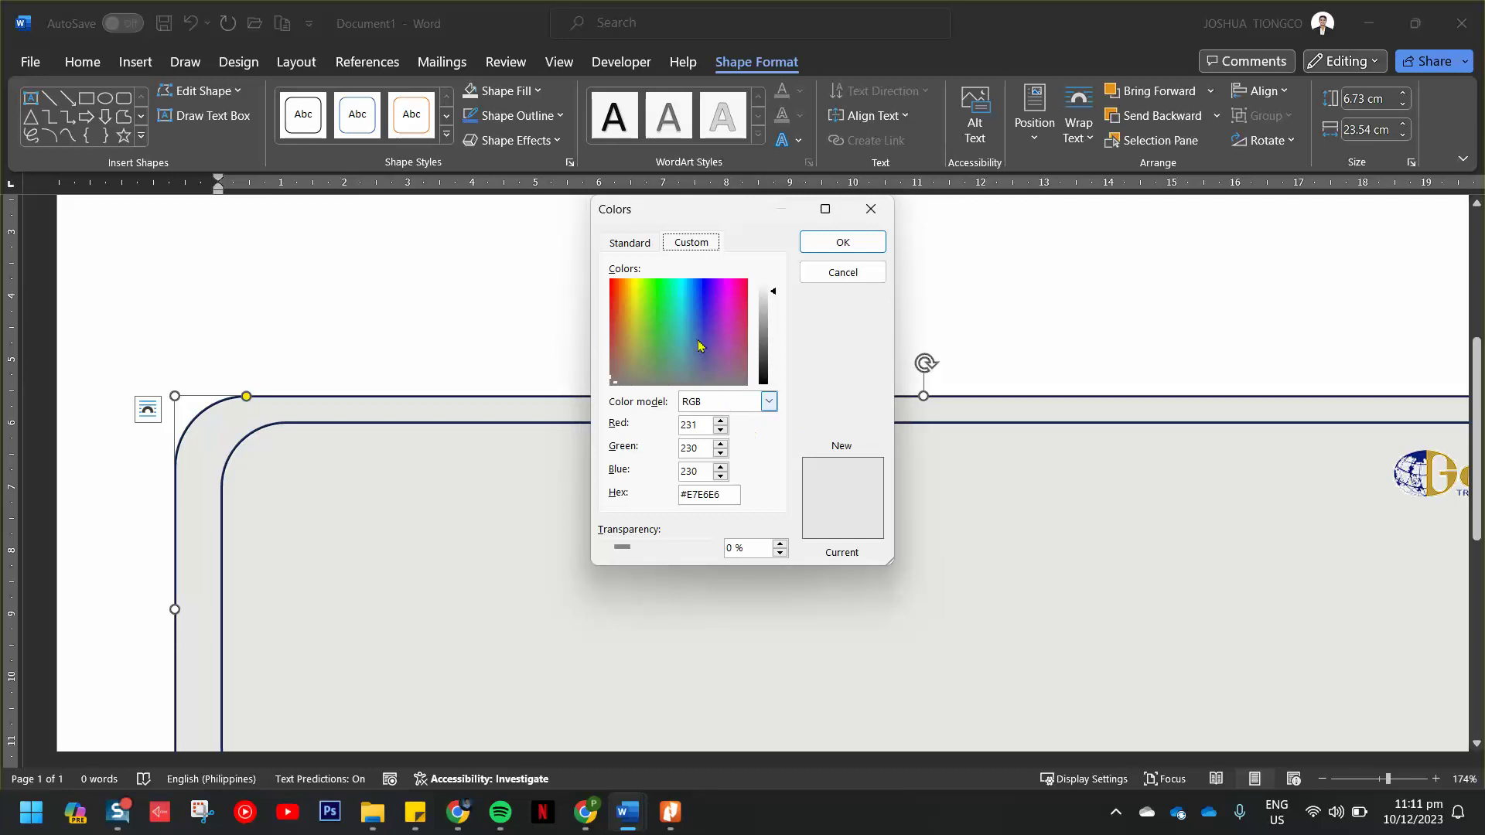
{"action": "left_click", "coordinate": [630, 243]}
{"action": "left_click", "coordinate": [692, 244]}
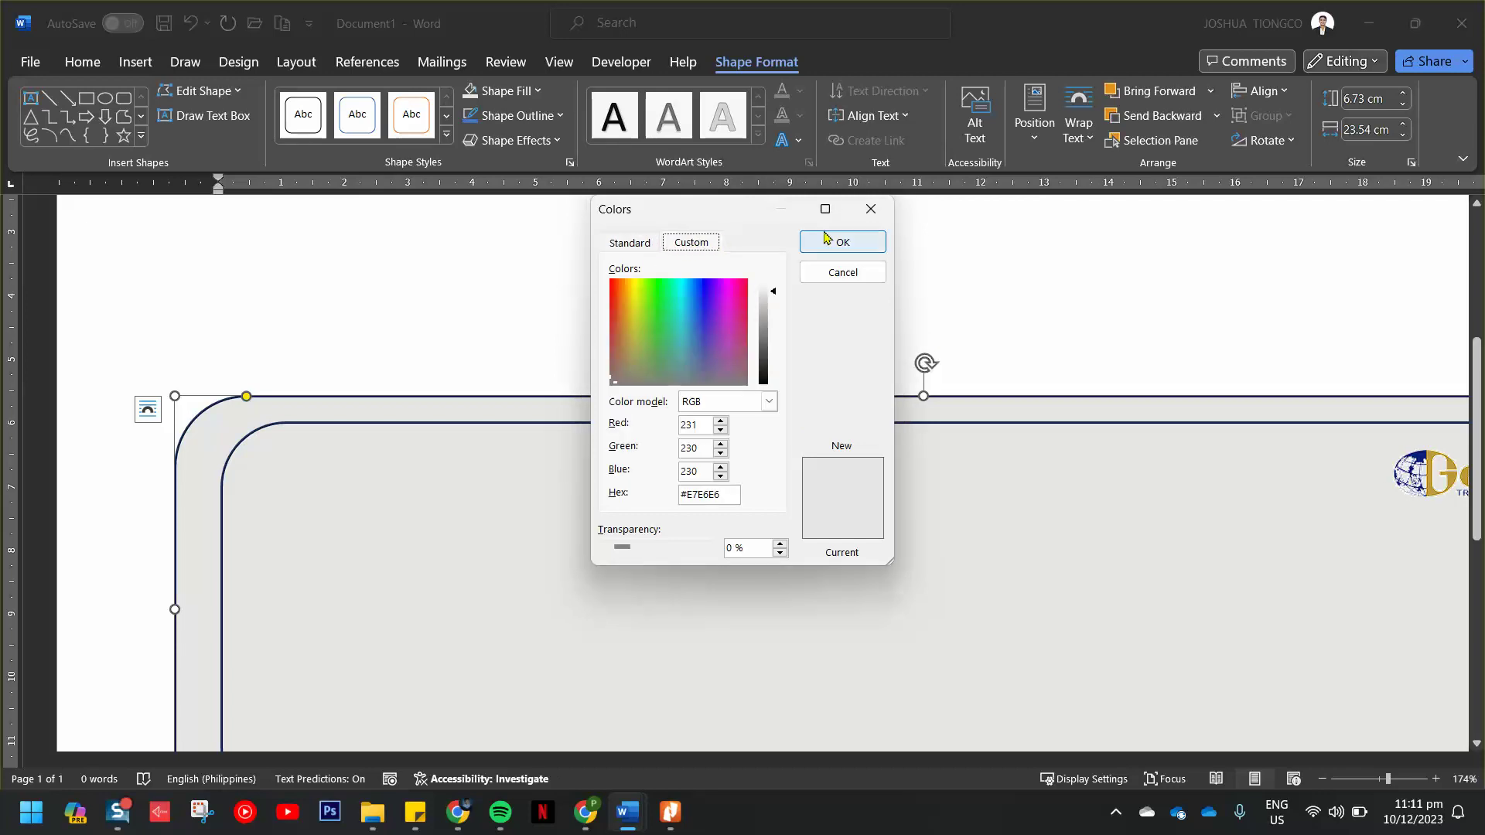
{"action": "left_click", "coordinate": [870, 209]}
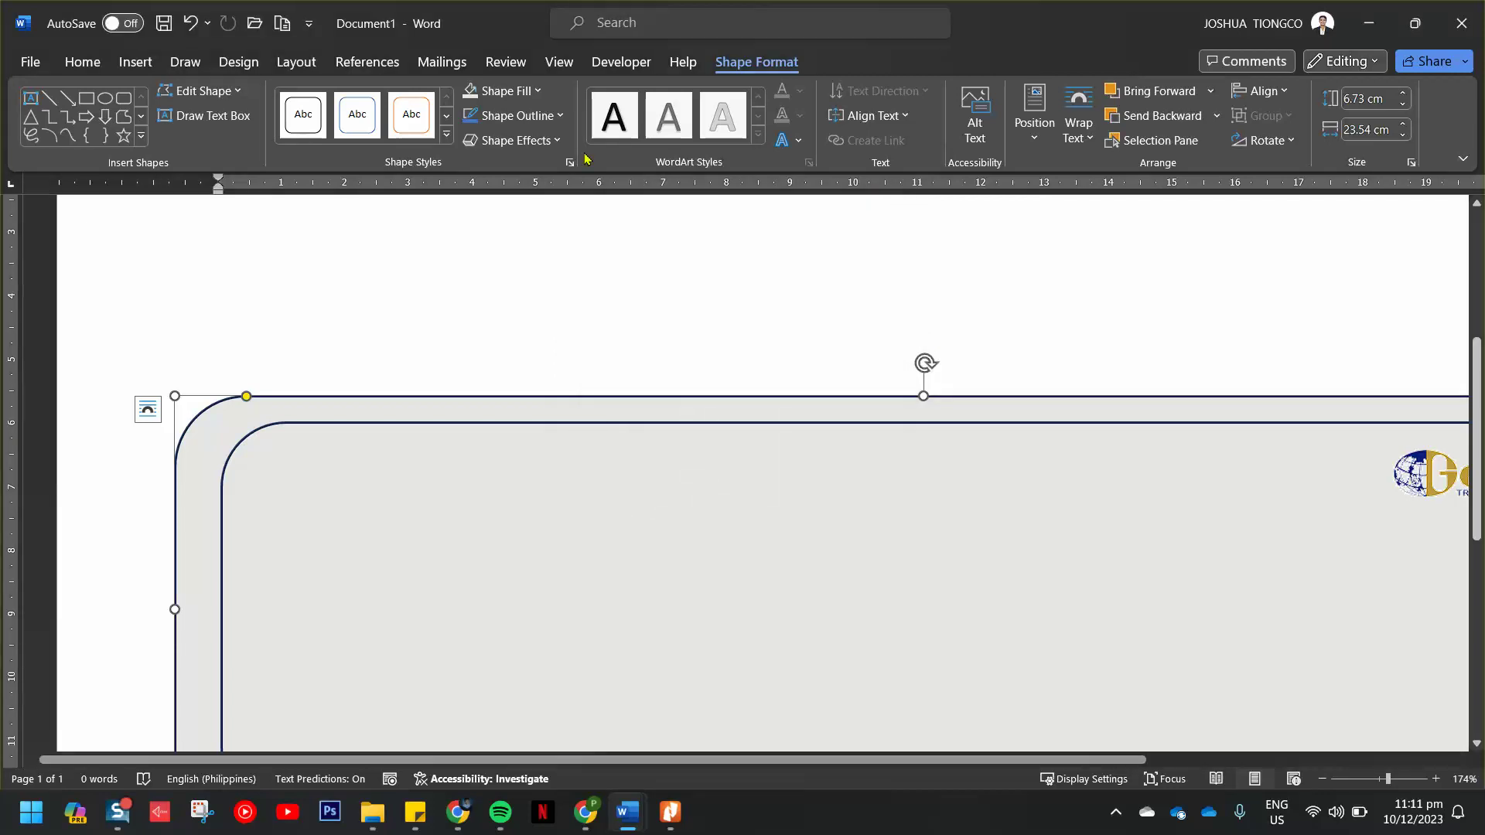
{"action": "left_click", "coordinate": [532, 91]}
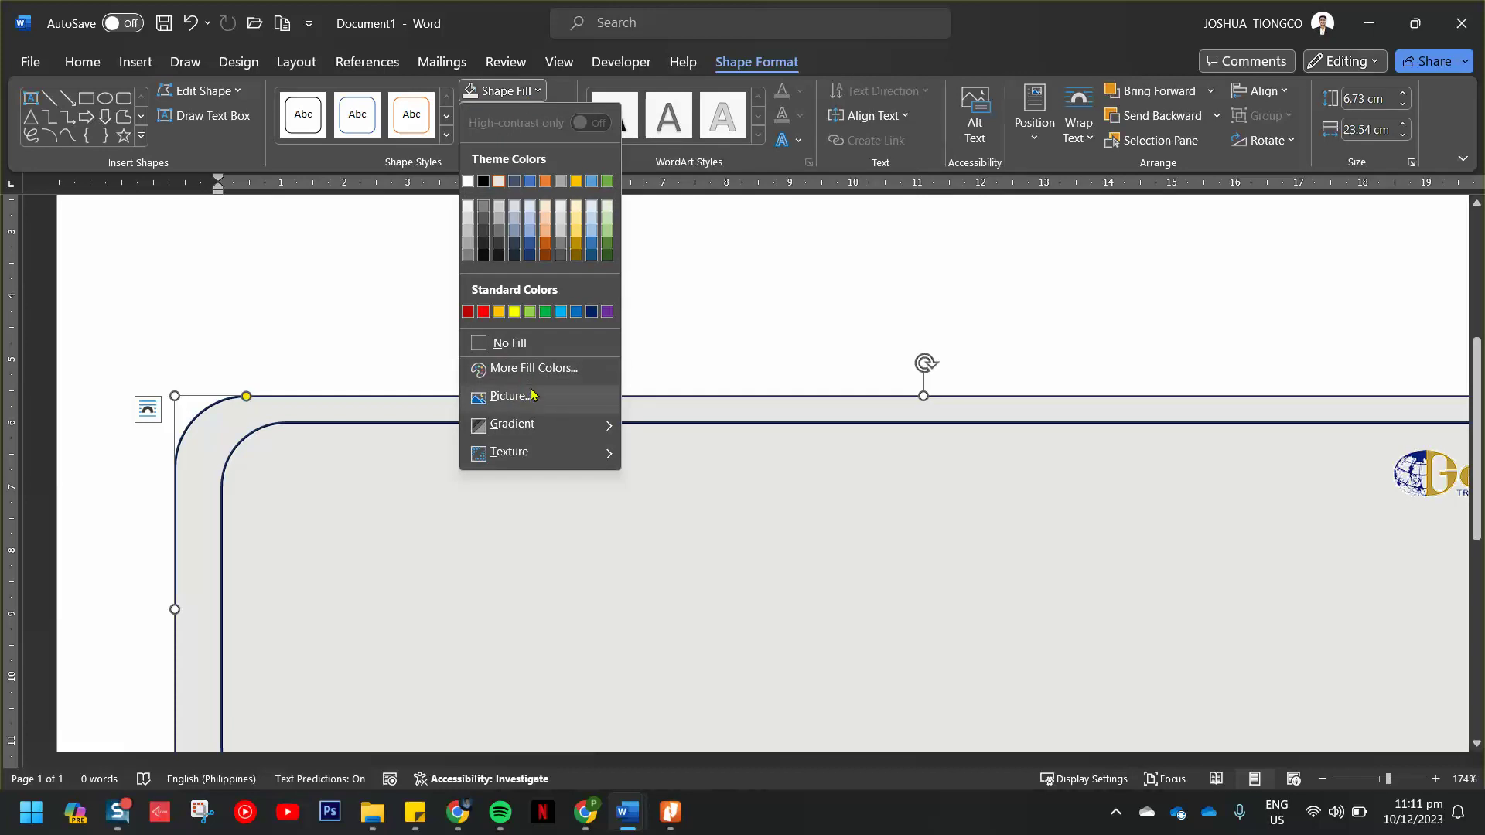
{"action": "mouse_move", "coordinate": [548, 433]}
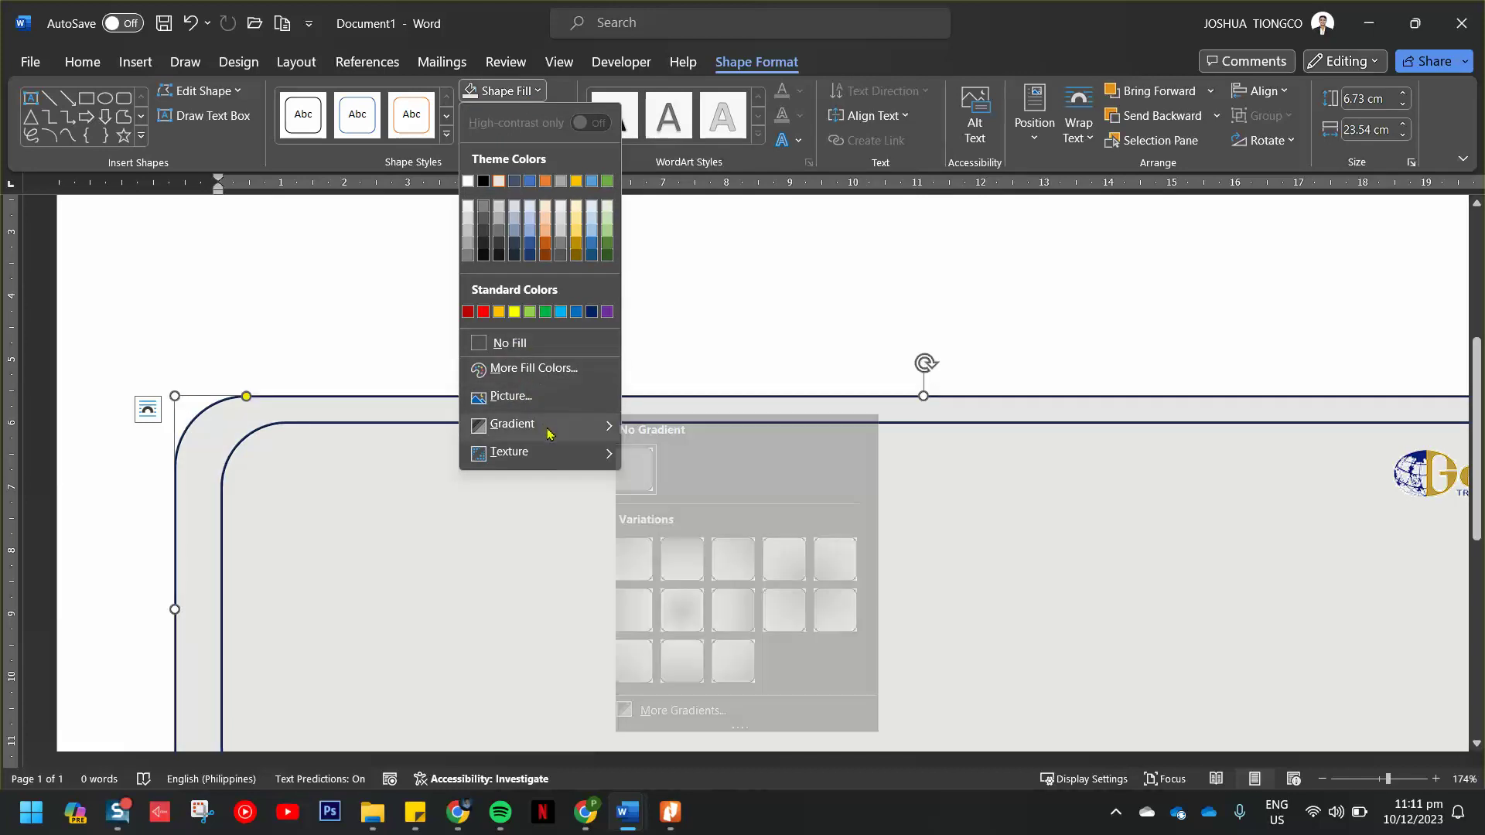
{"action": "left_click", "coordinate": [532, 369]}
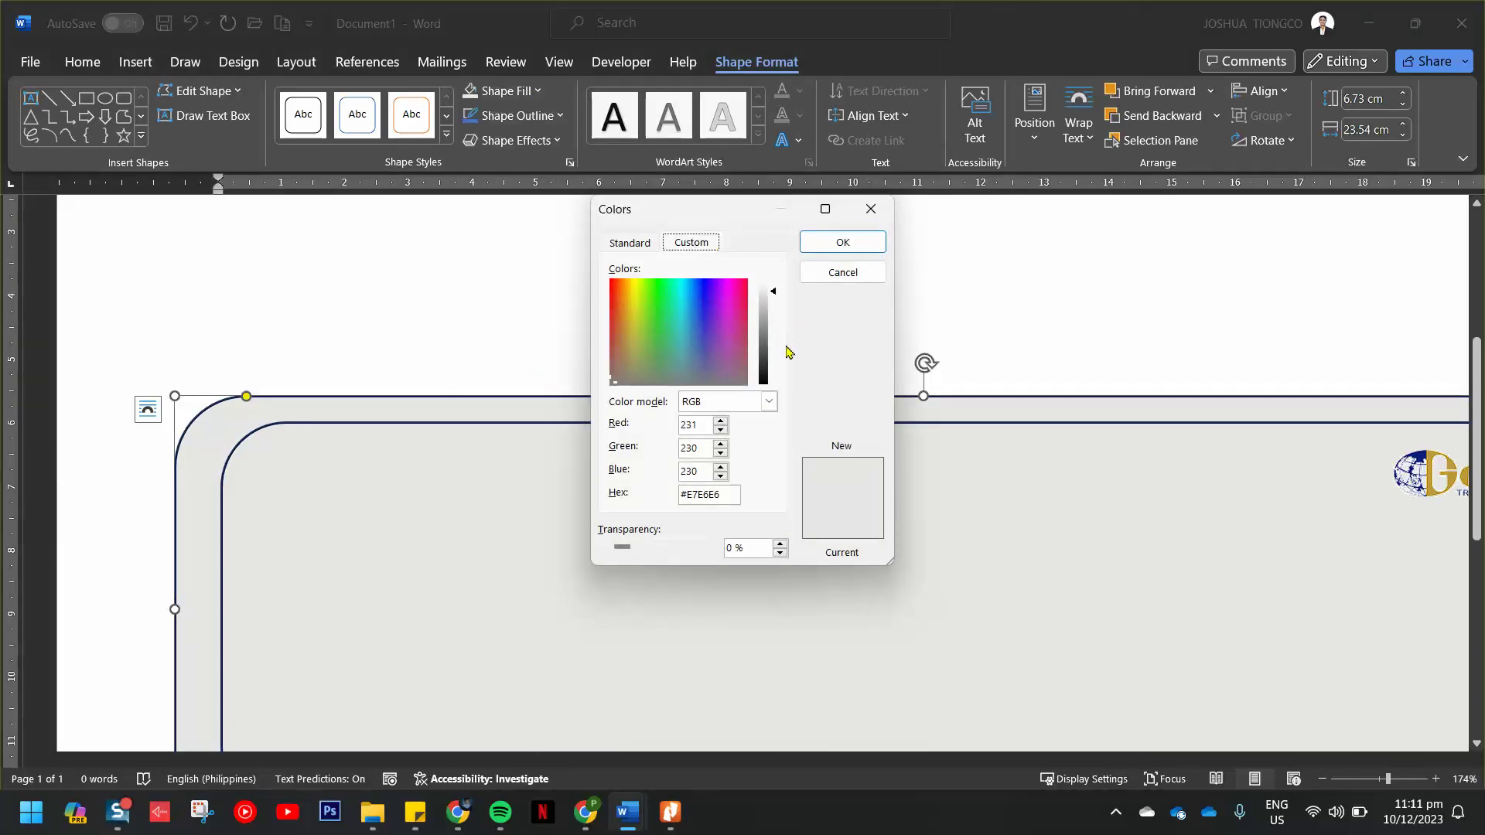
{"action": "left_click", "coordinate": [1029, 389]}
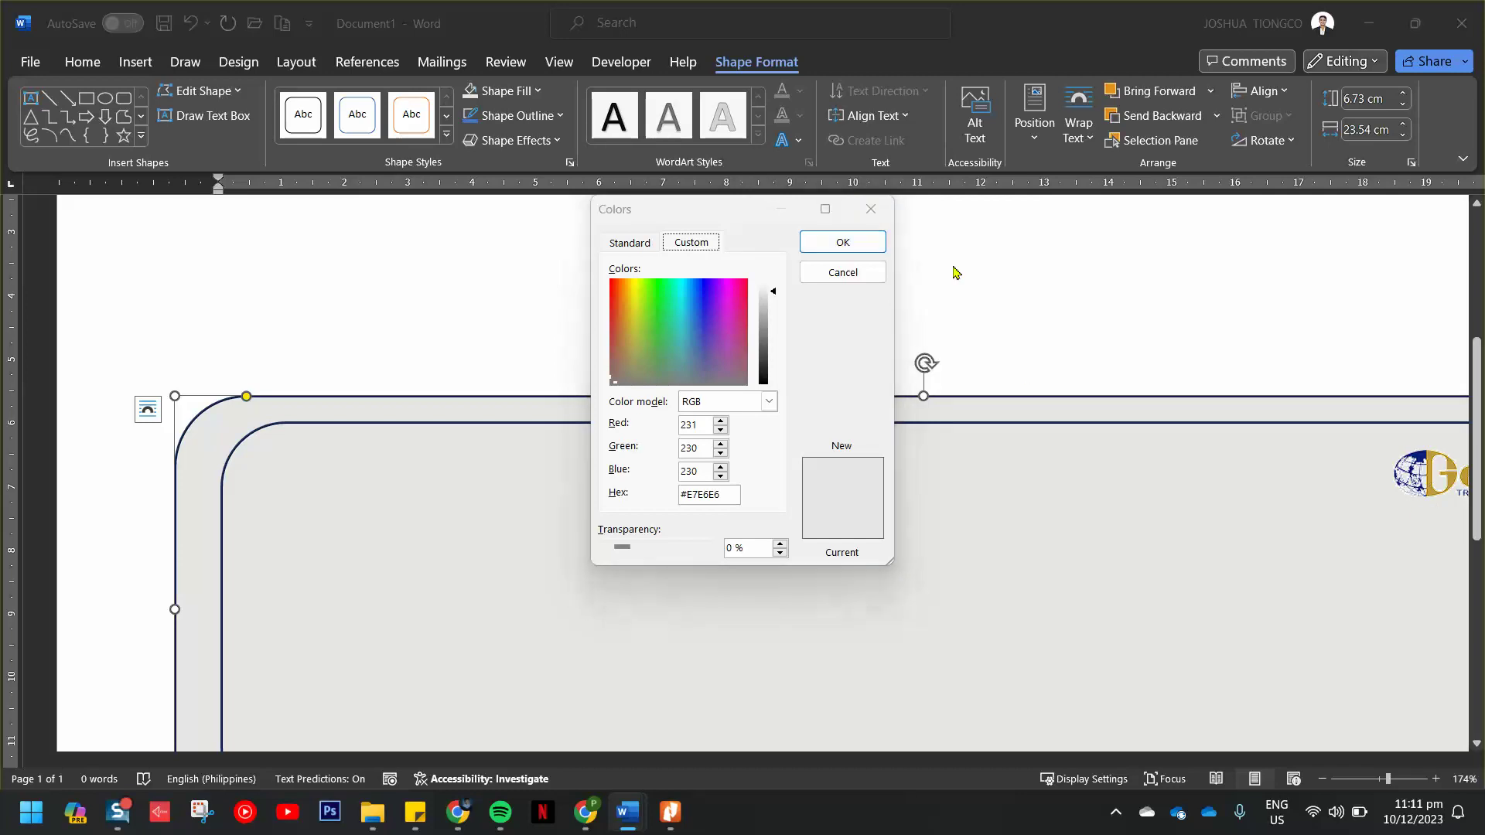
{"action": "key", "text": "Return"}
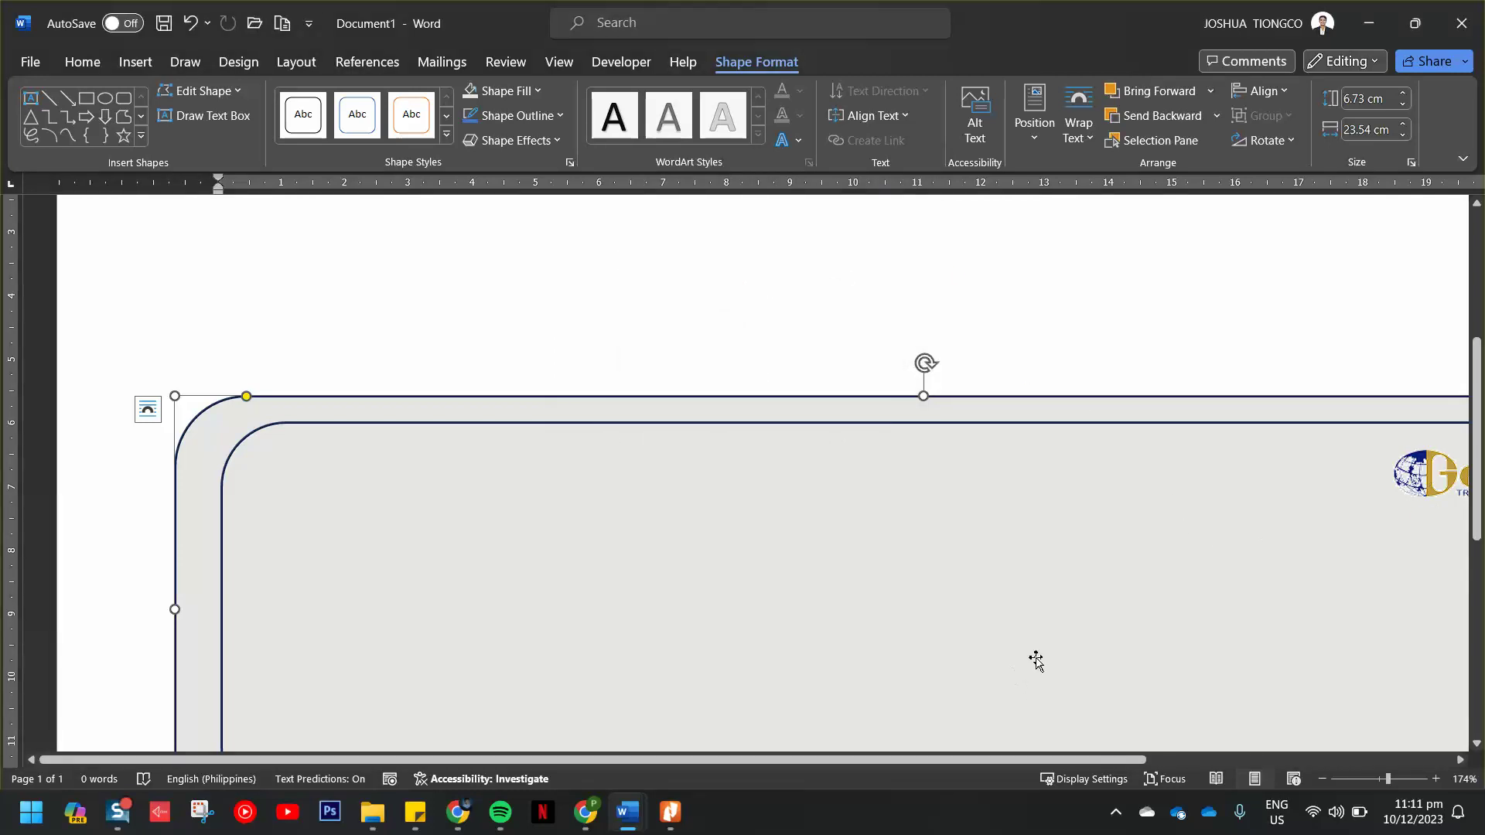
Fill the outer rounded rectangle with the standard dark blue colour.
{"action": "left_click_drag", "start_coordinate": [1134, 759], "coordinate": [480, 474]}
{"action": "left_click", "coordinate": [508, 93]}
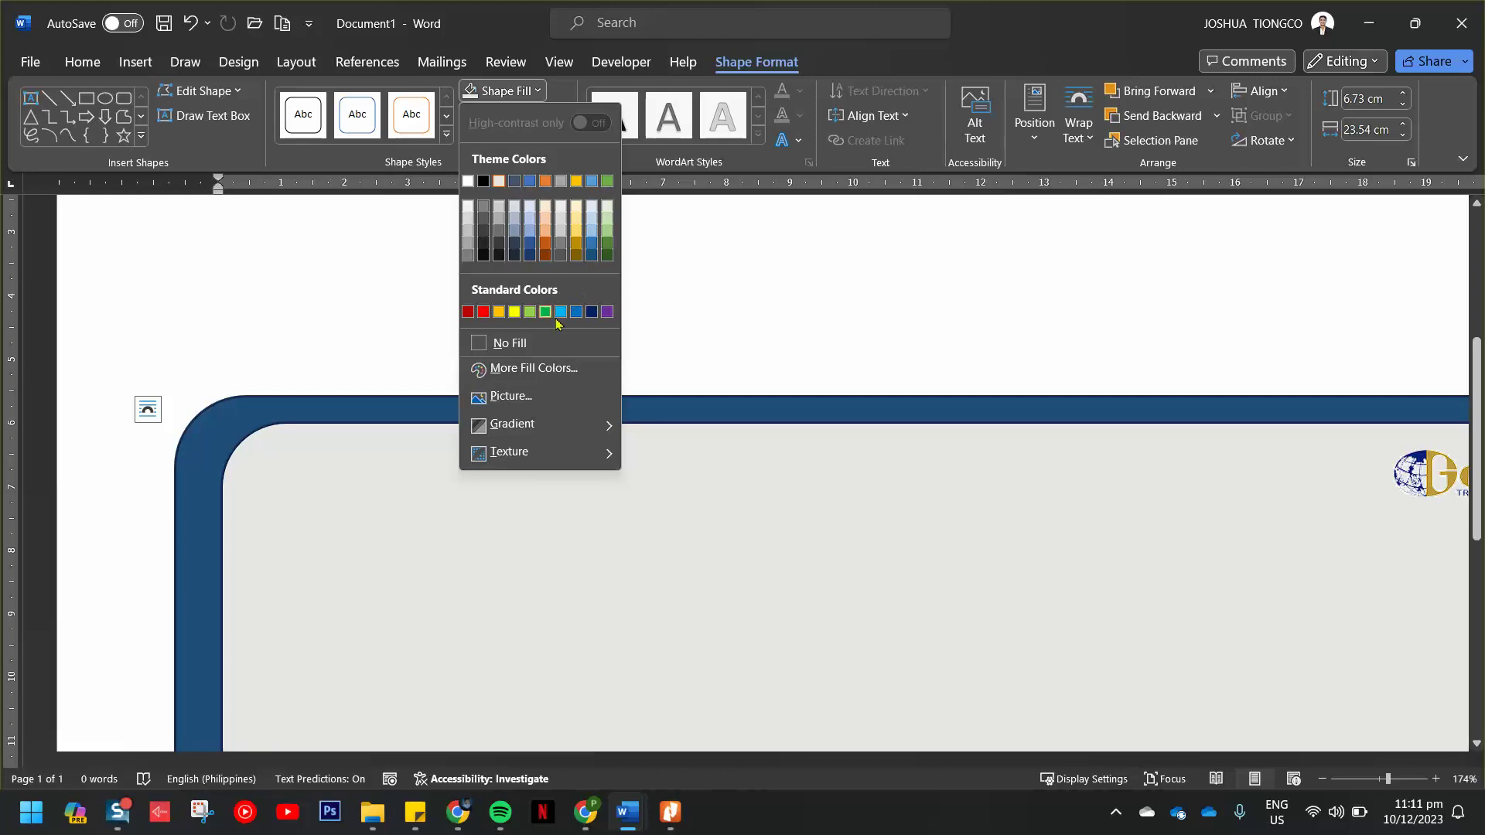
{"action": "left_click", "coordinate": [593, 314]}
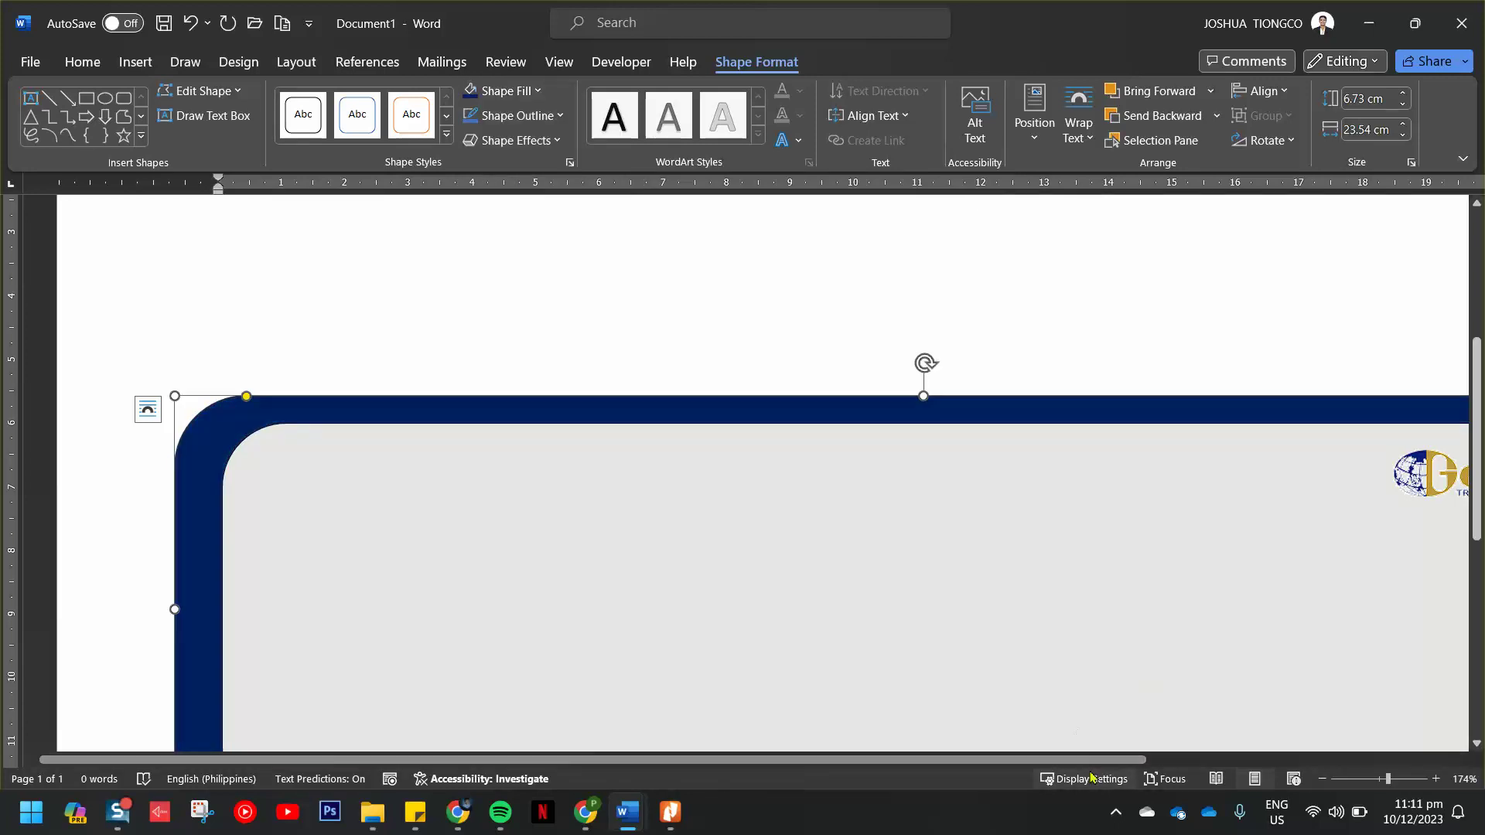
Shorten the inner rounded rectangle from its lower edge to a height of about 6.01 cm.
{"action": "left_click_drag", "start_coordinate": [1095, 765], "coordinate": [1259, 738]}
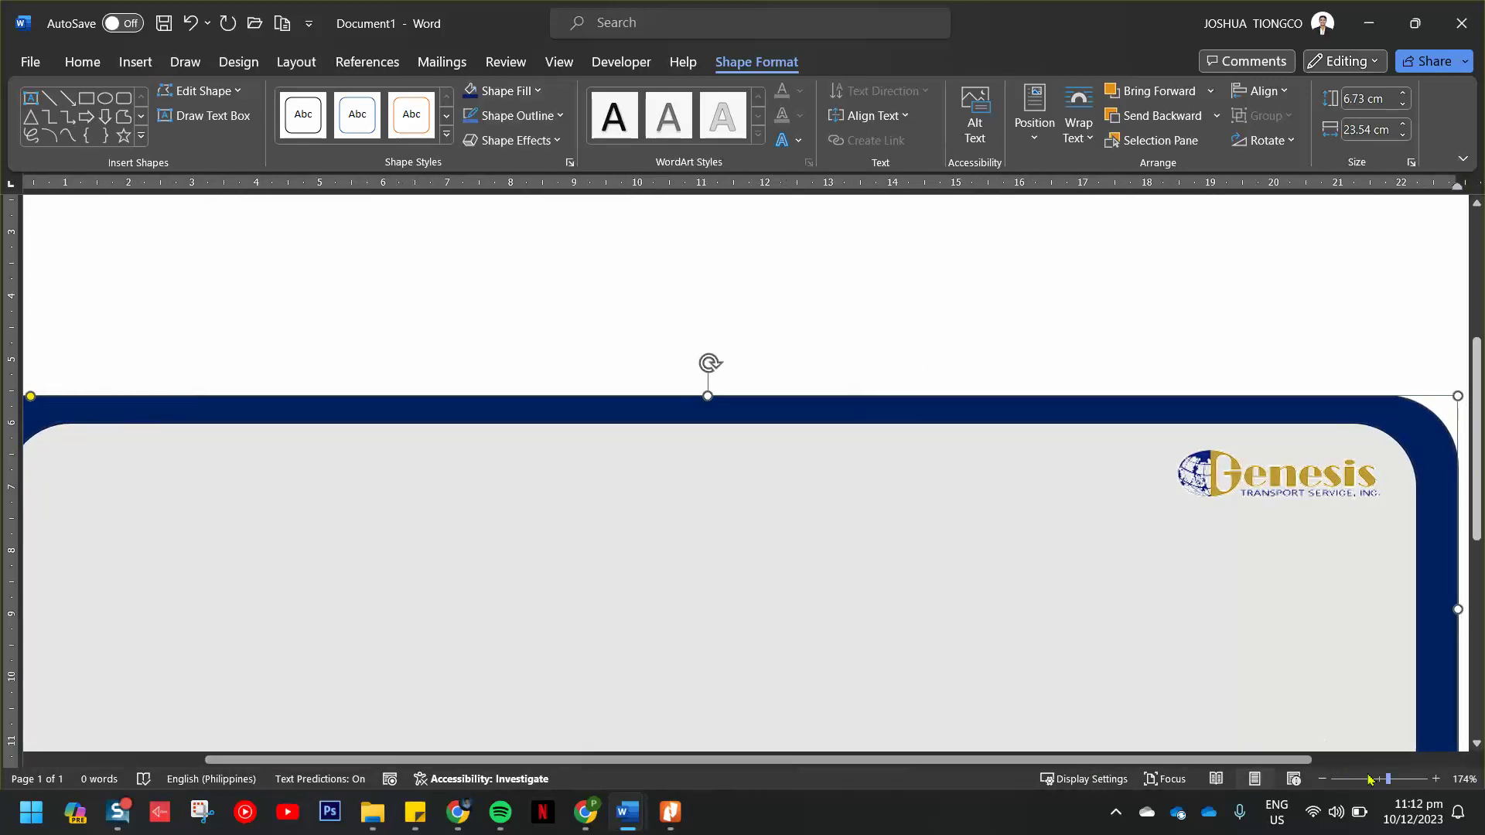
{"action": "left_click_drag", "start_coordinate": [1389, 779], "coordinate": [1382, 783]}
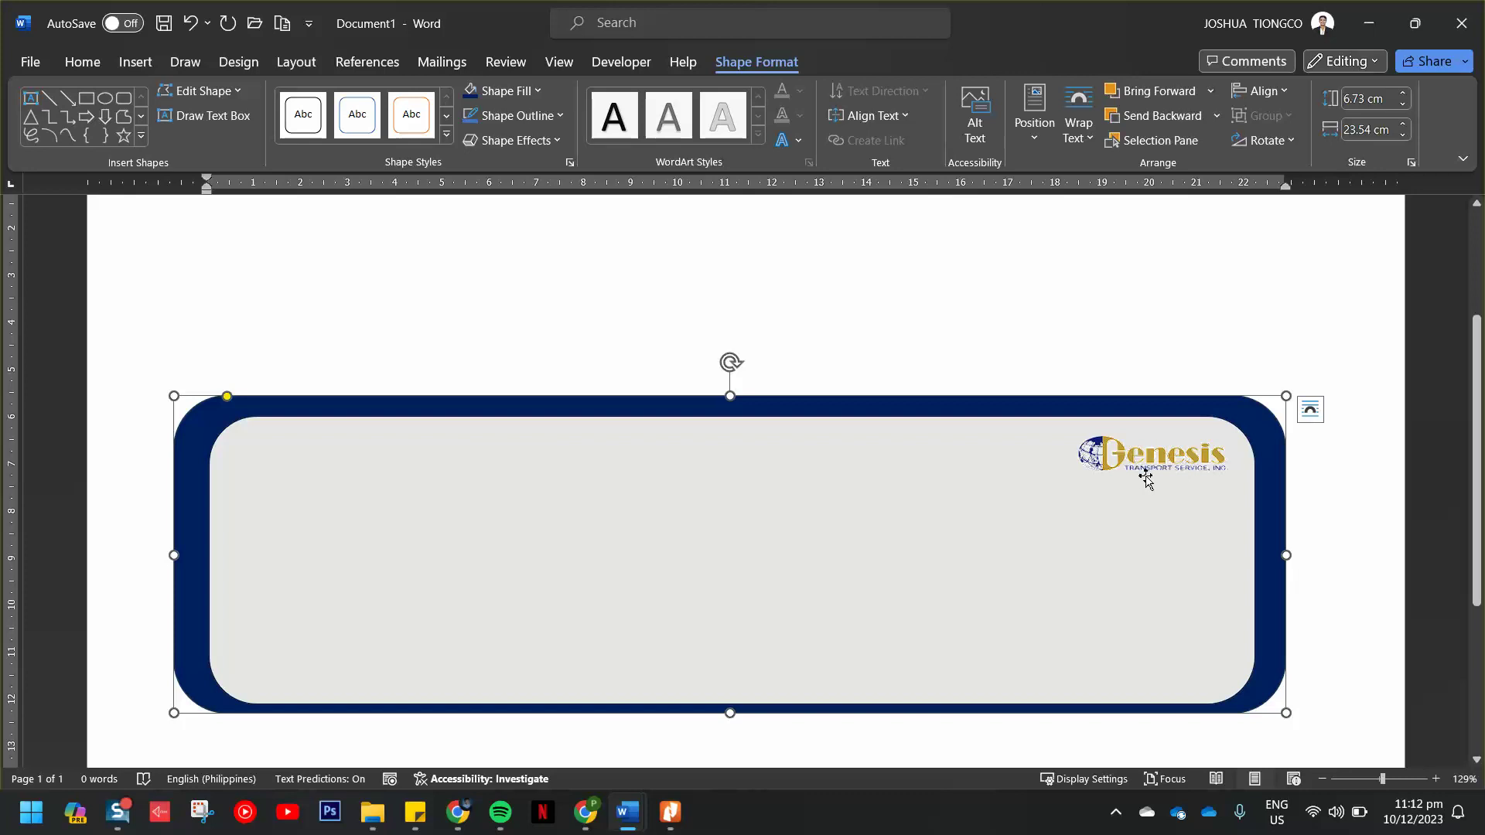
{"action": "left_click", "coordinate": [736, 696]}
{"action": "left_click_drag", "start_coordinate": [730, 703], "coordinate": [731, 699]}
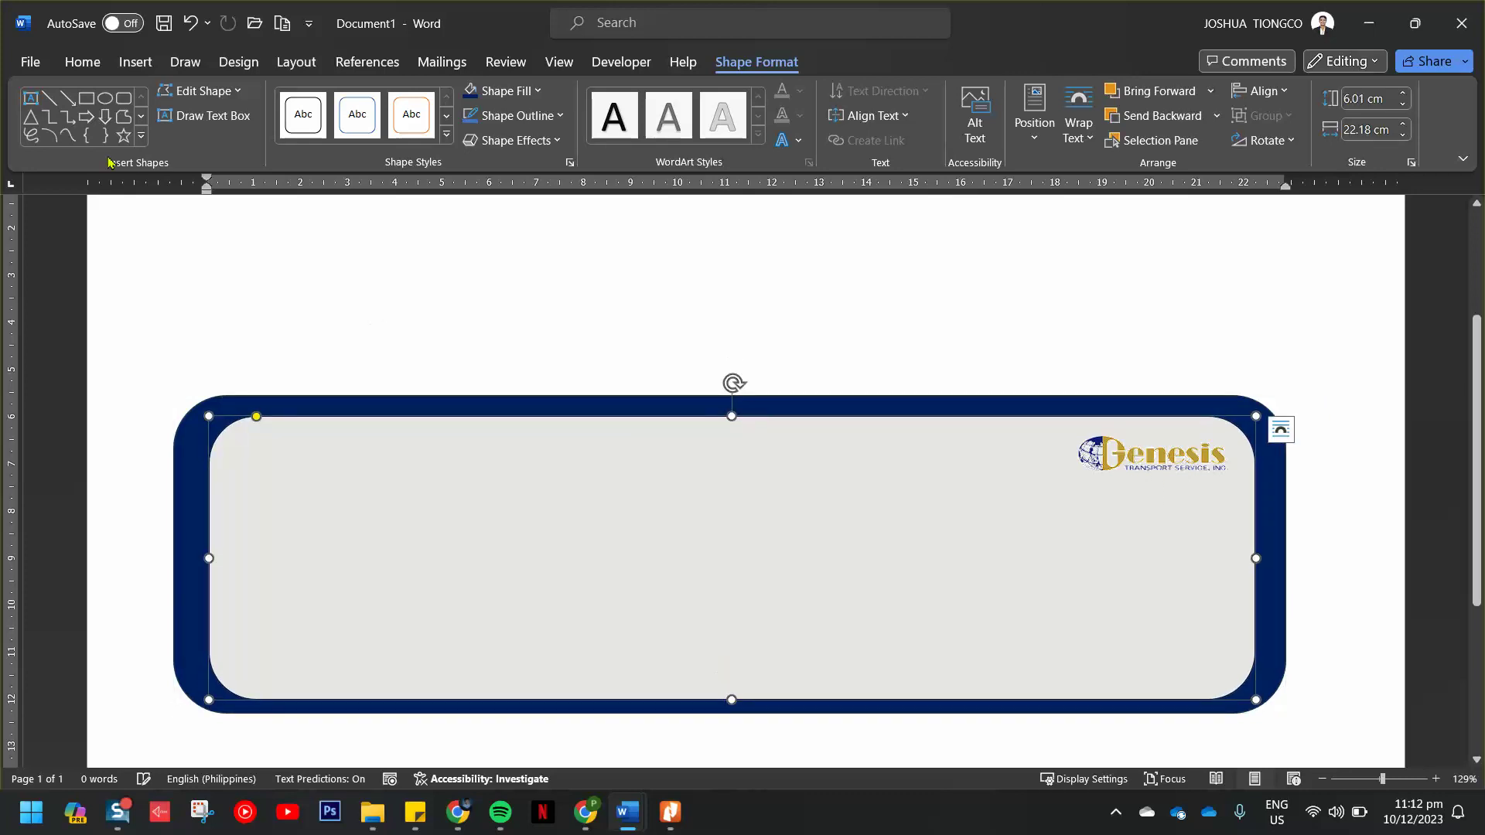
Insert a plain built-in text box and place it over the left part of the grey rounded rectangle.
{"action": "left_click", "coordinate": [82, 61]}
{"action": "left_click", "coordinate": [135, 61]}
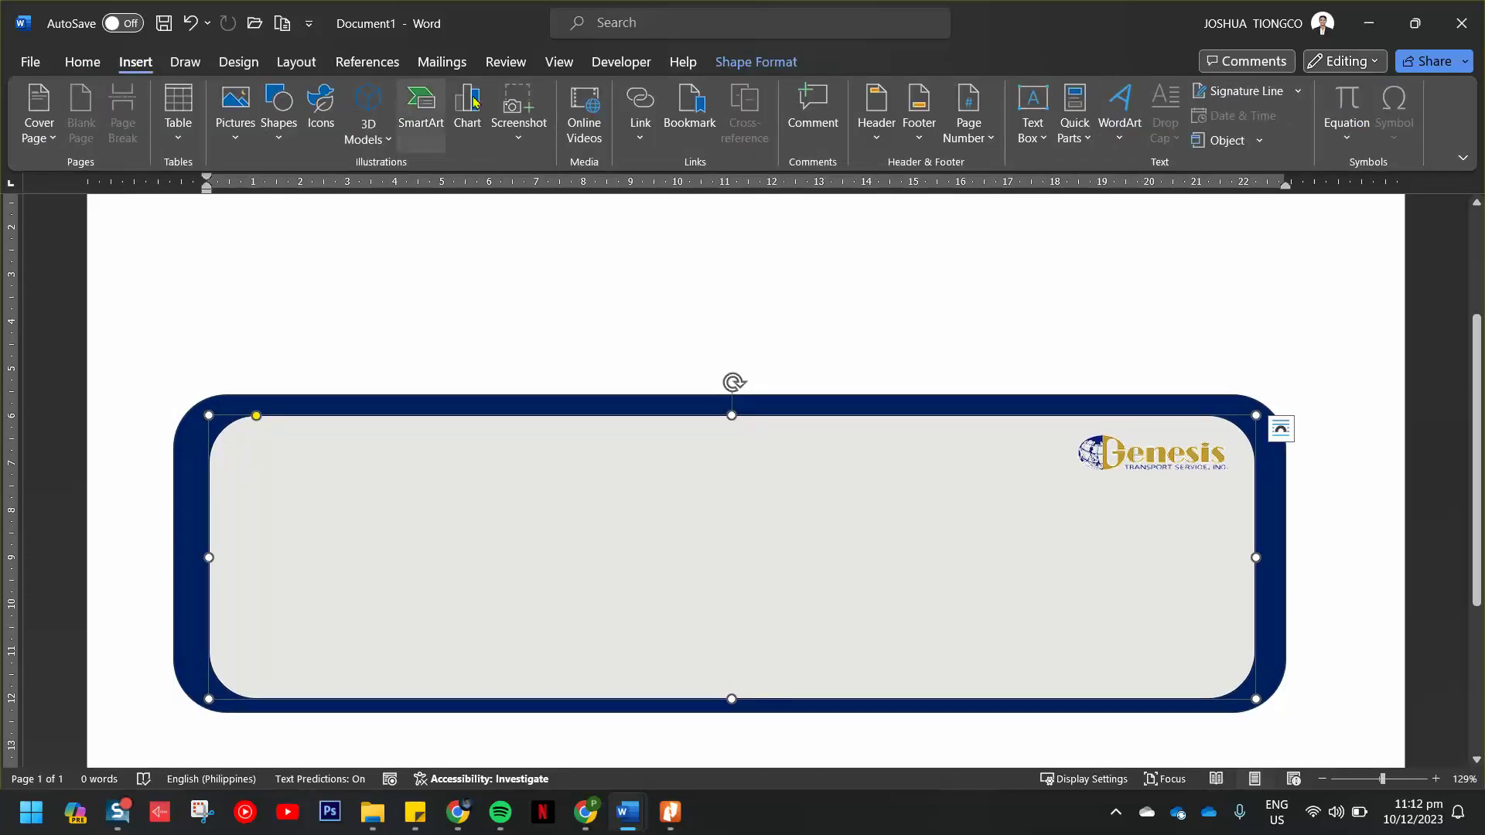
{"action": "left_click", "coordinate": [82, 62]}
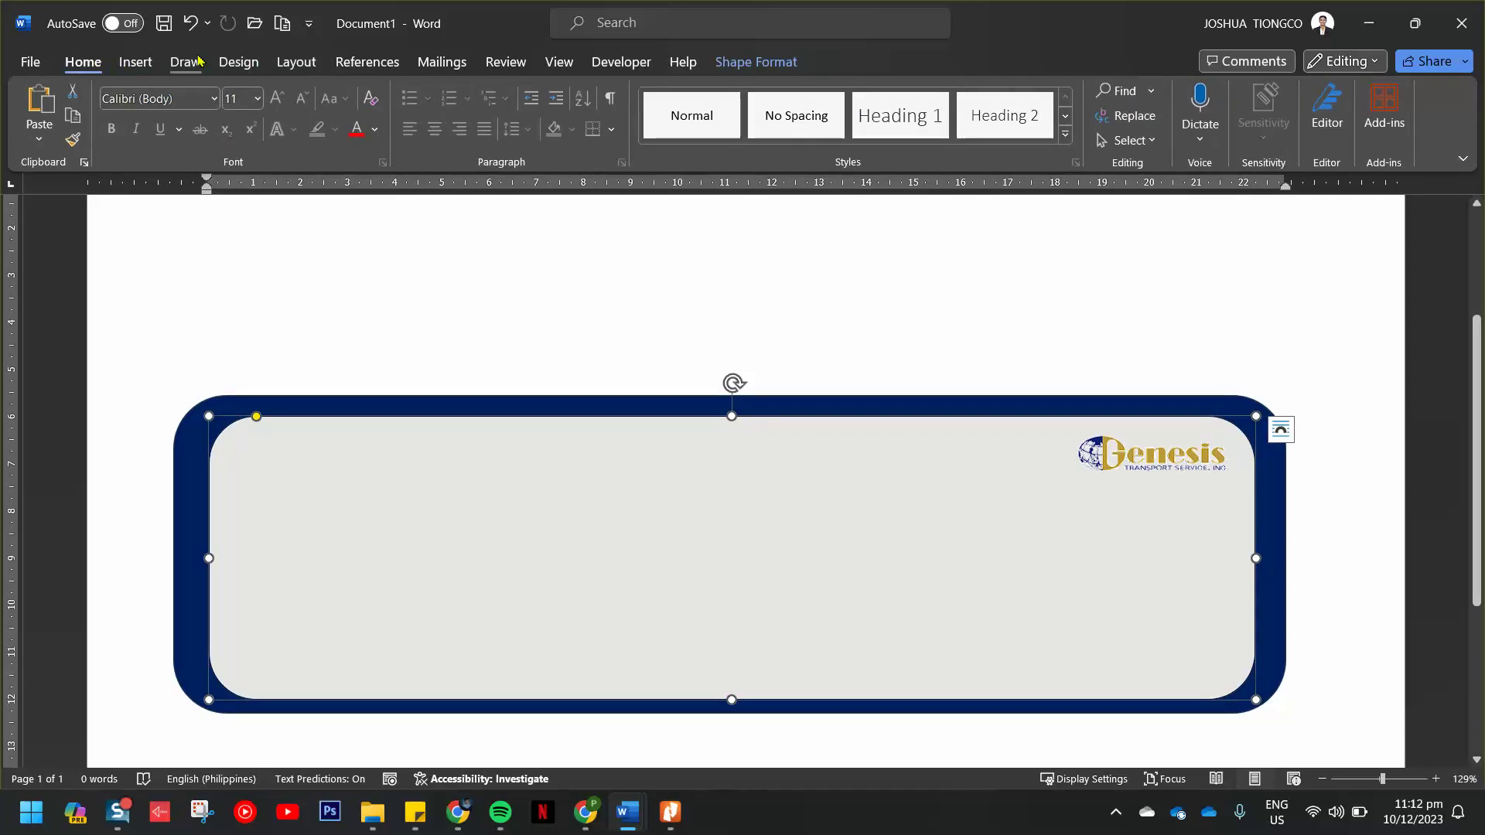
{"action": "left_click", "coordinate": [144, 64]}
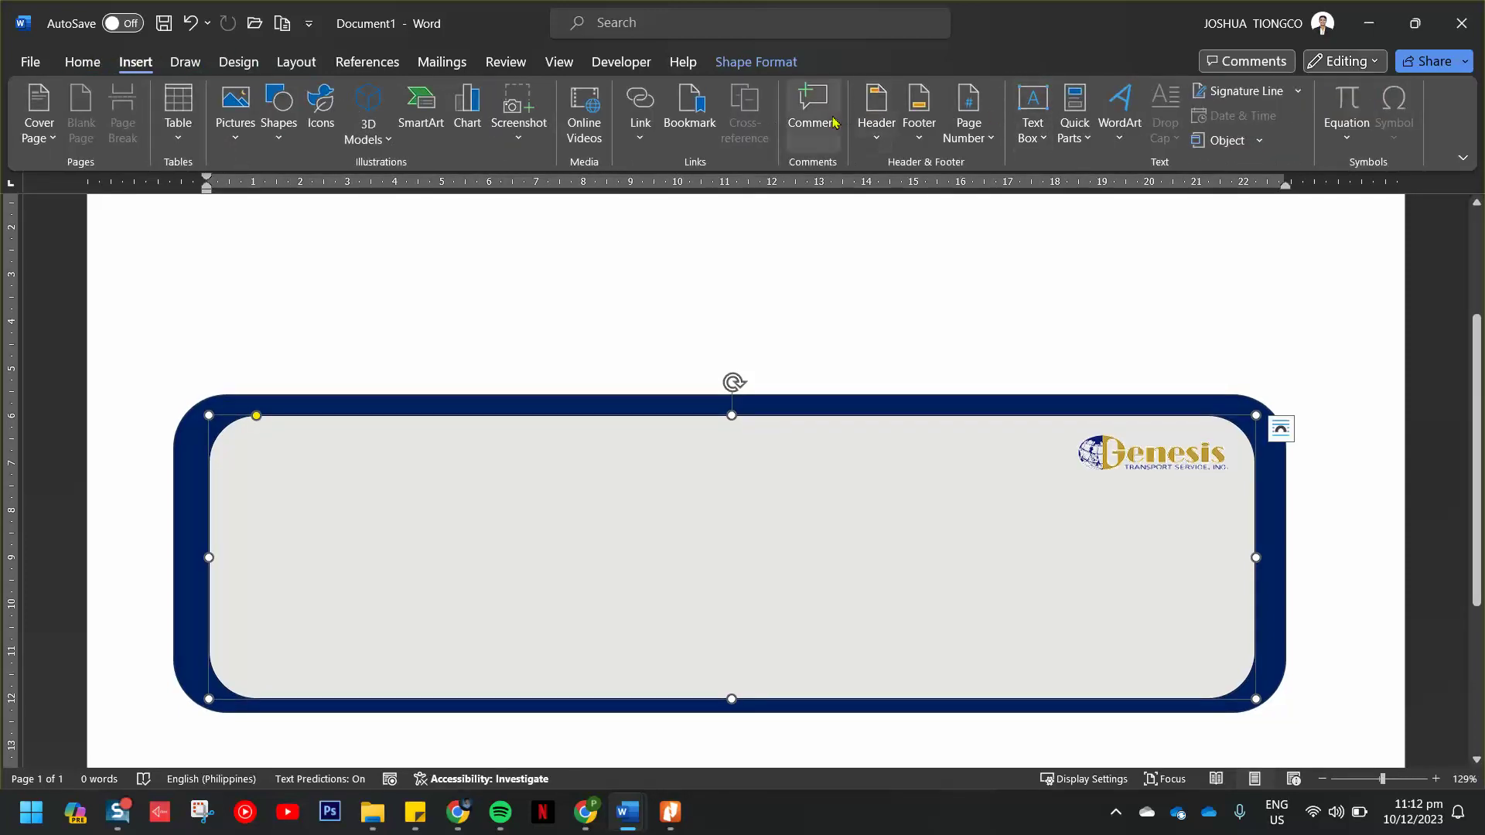
{"action": "left_click", "coordinate": [1034, 132]}
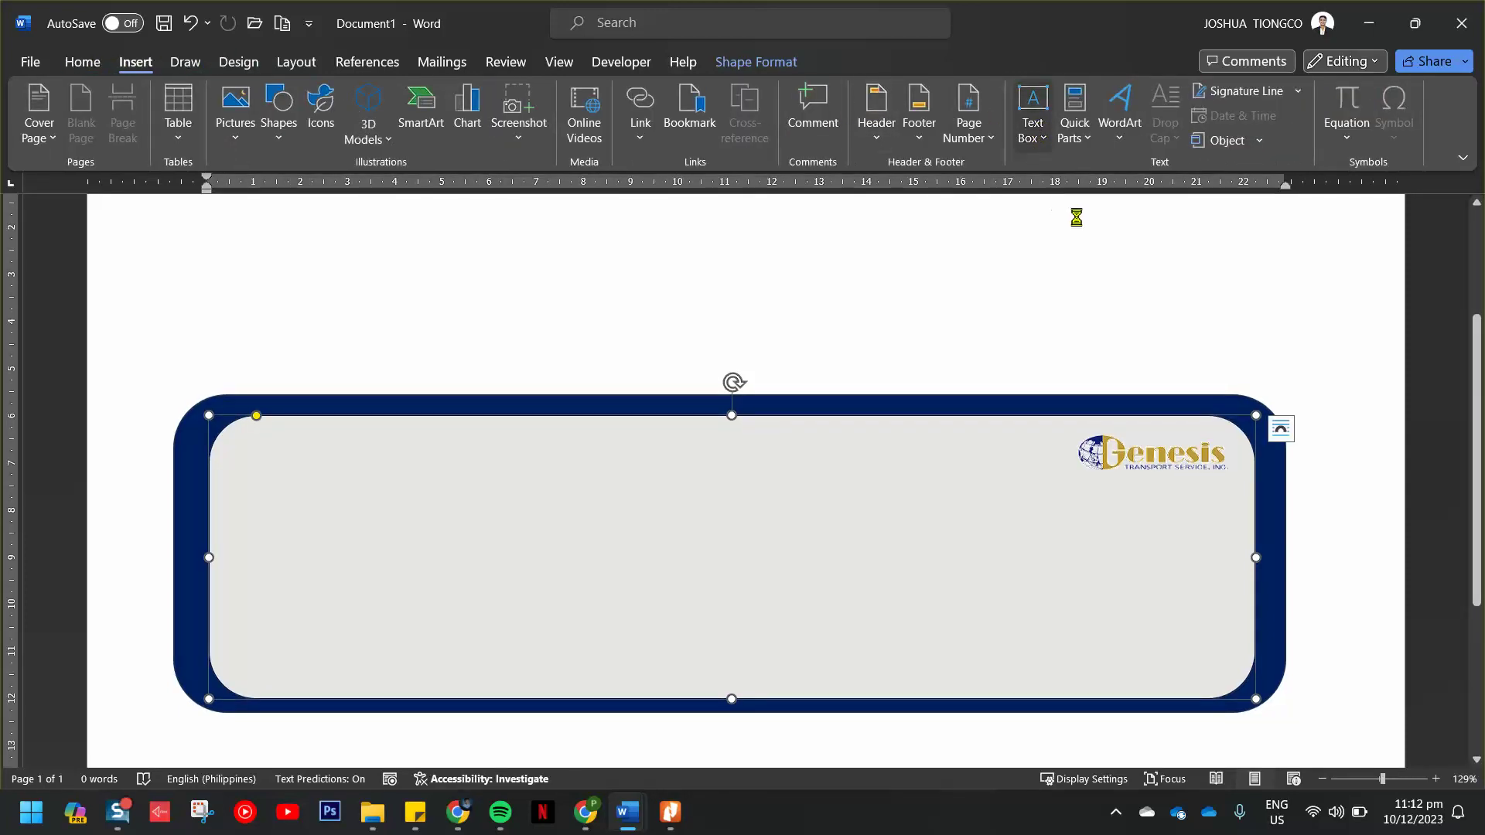
{"action": "left_click", "coordinate": [1067, 252]}
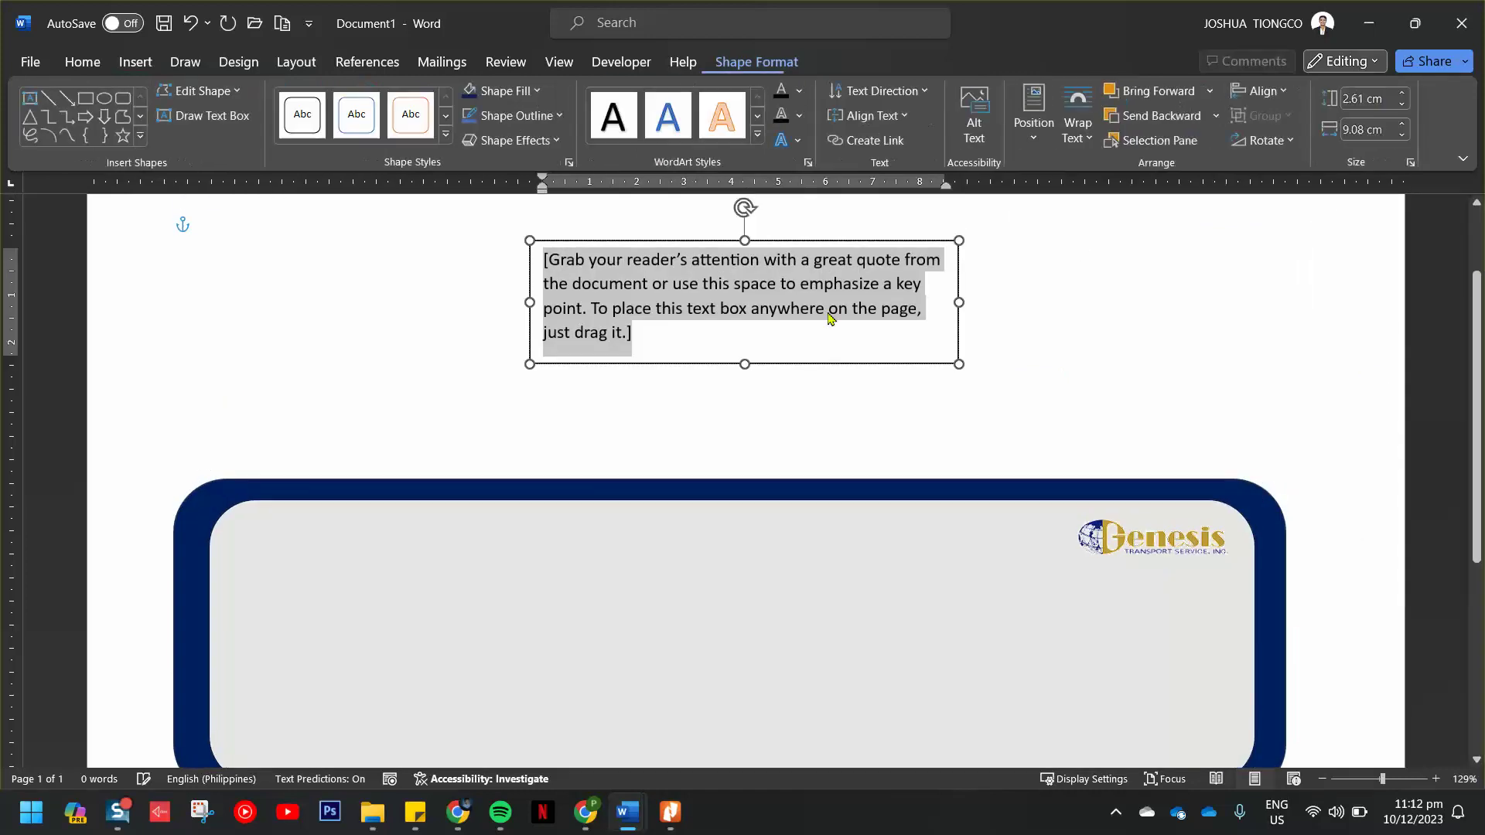
{"action": "left_click_drag", "start_coordinate": [688, 237], "coordinate": [404, 573]}
{"action": "scroll", "coordinate": [606, 408], "scroll_direction": "down", "scroll_amount": 3}
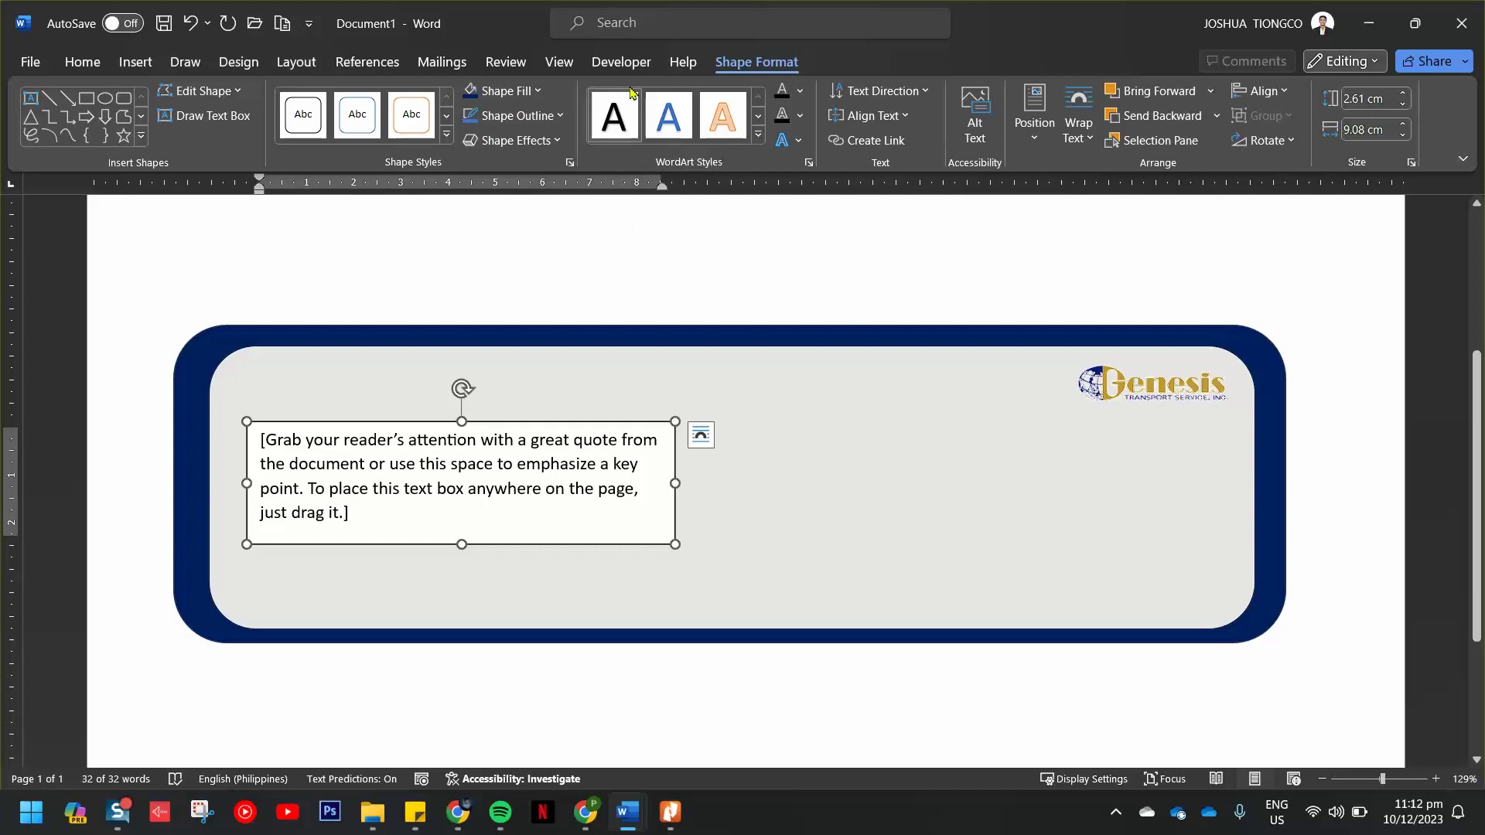
Set the text box's layout to In Front of Text.
{"action": "left_click", "coordinate": [398, 518]}
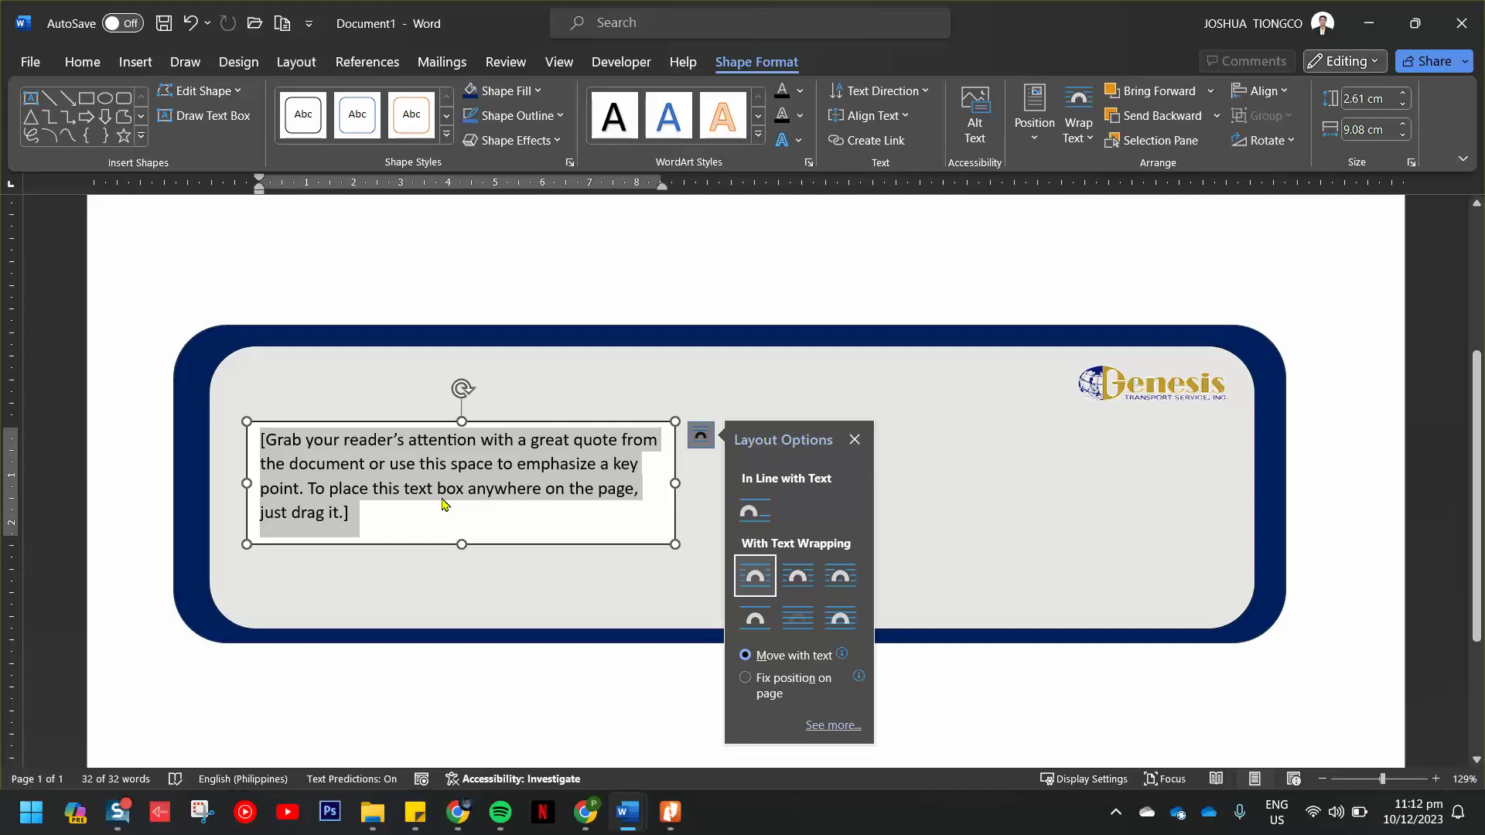
{"action": "key", "text": "Right"}
{"action": "key", "text": "Right"}
{"action": "key", "text": "Down"}
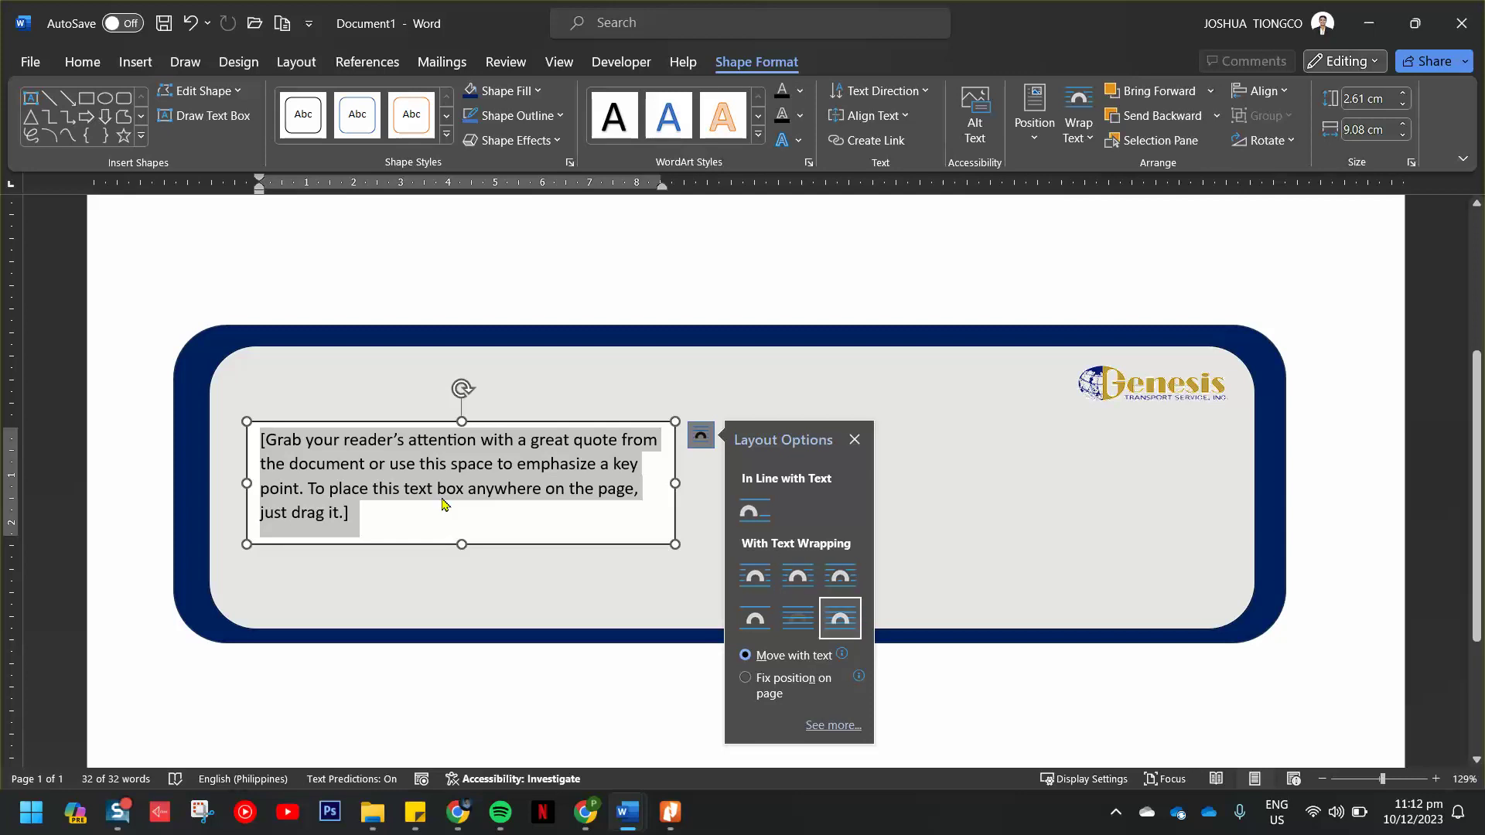
{"action": "key", "text": "Escape"}
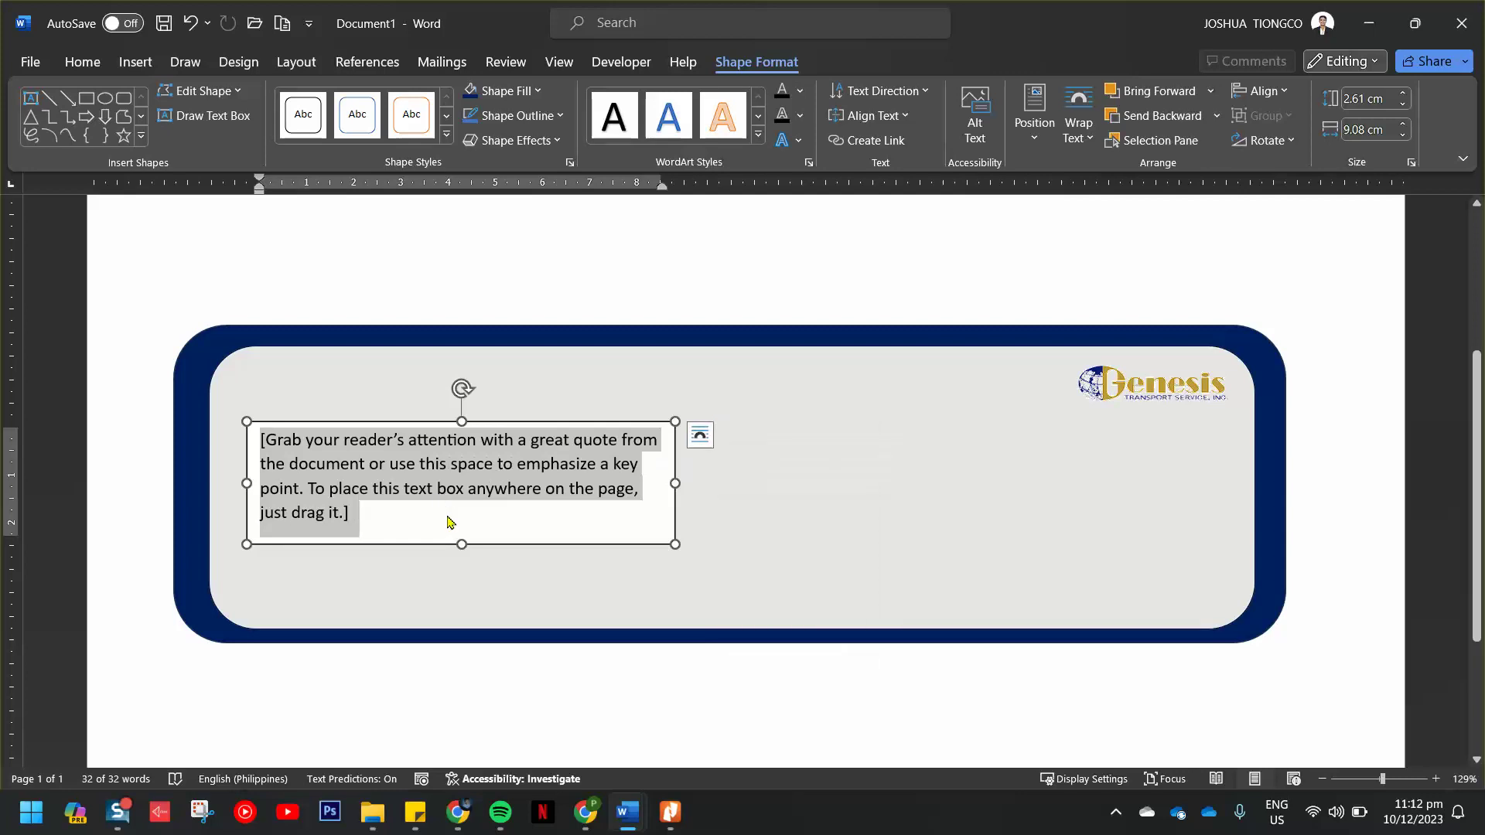
Replace the text box's placeholder text with the person's surname and first initial.
{"action": "type", "text": "Tiongco"}
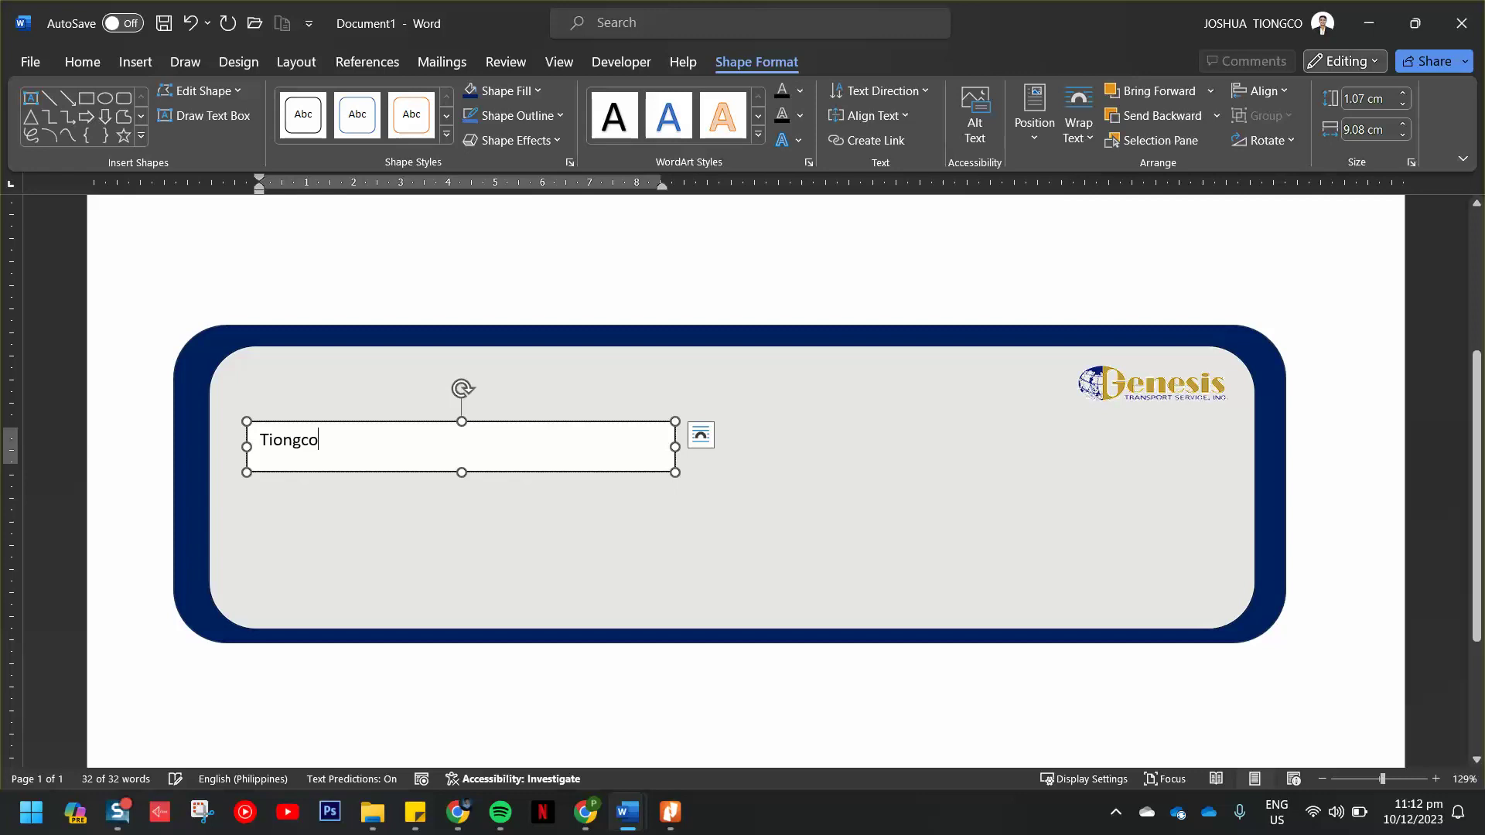
{"action": "type", "text": ", J."}
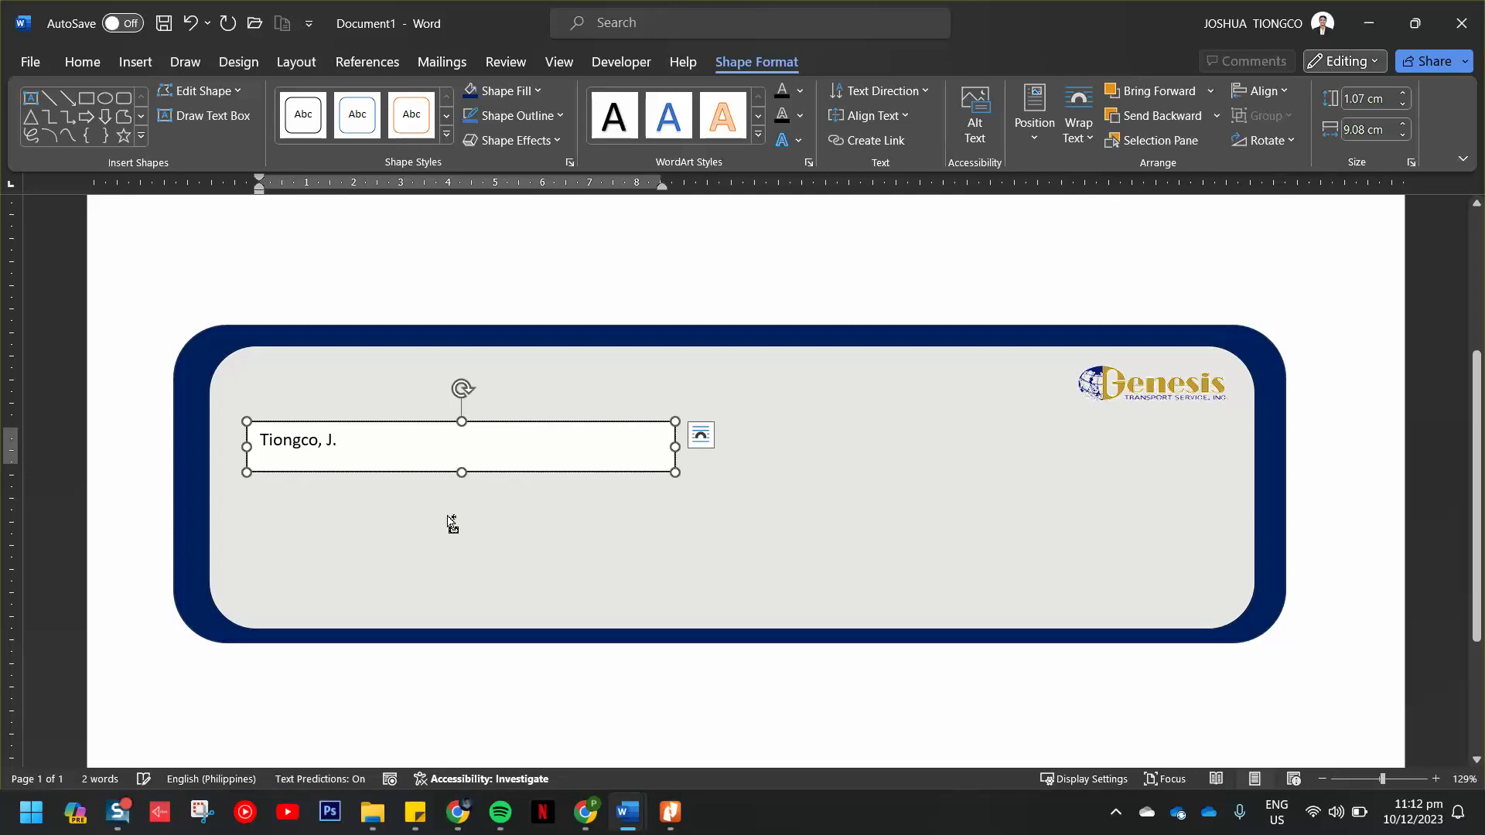
{"action": "key", "text": "ctrl+a"}
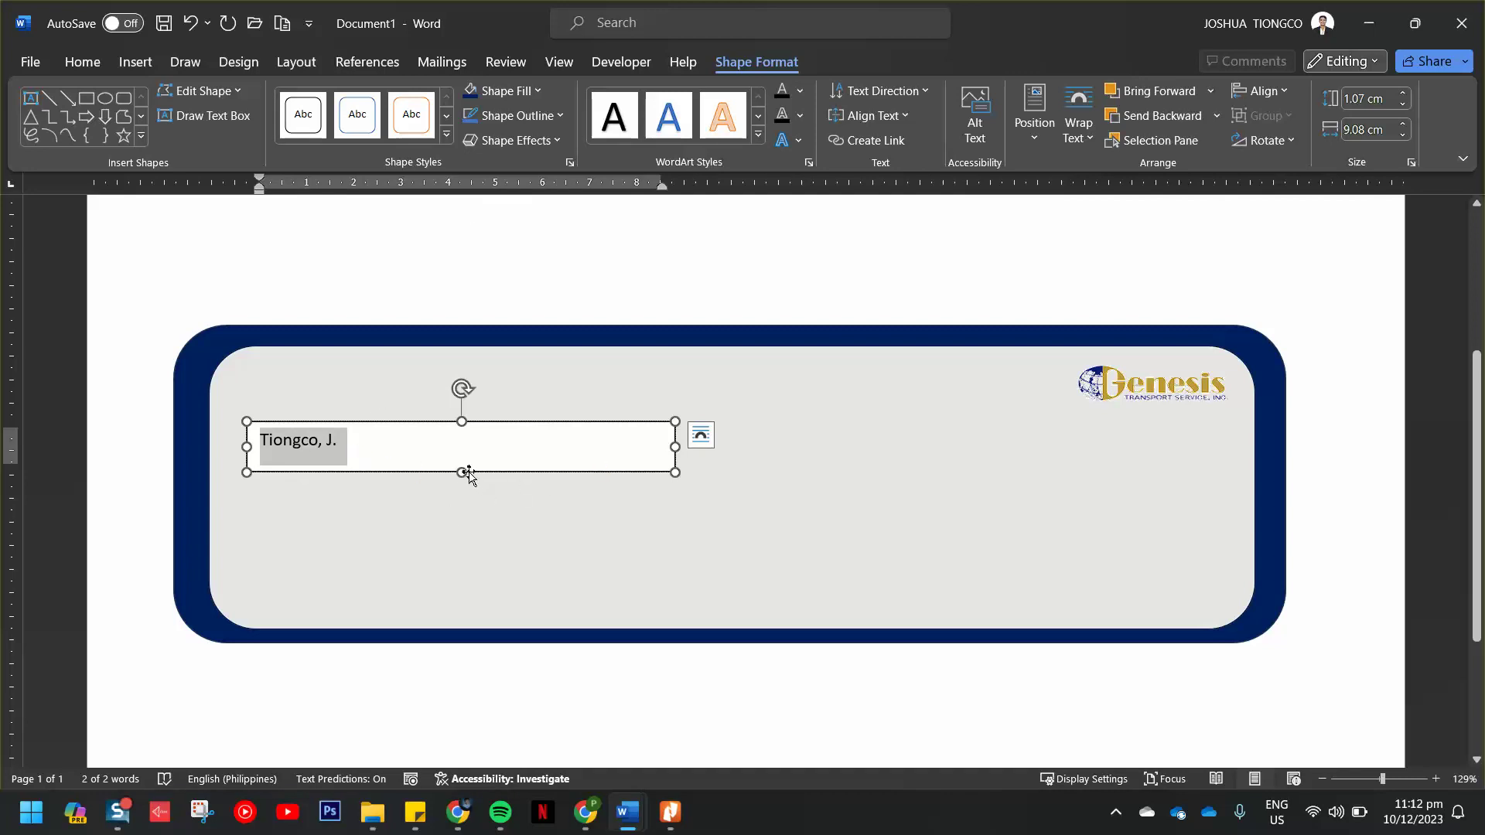
Enlarge the text box to about 5.57 cm high and 20.85 cm wide so it covers most of the grey area.
{"action": "left_click_drag", "start_coordinate": [460, 473], "coordinate": [460, 618]}
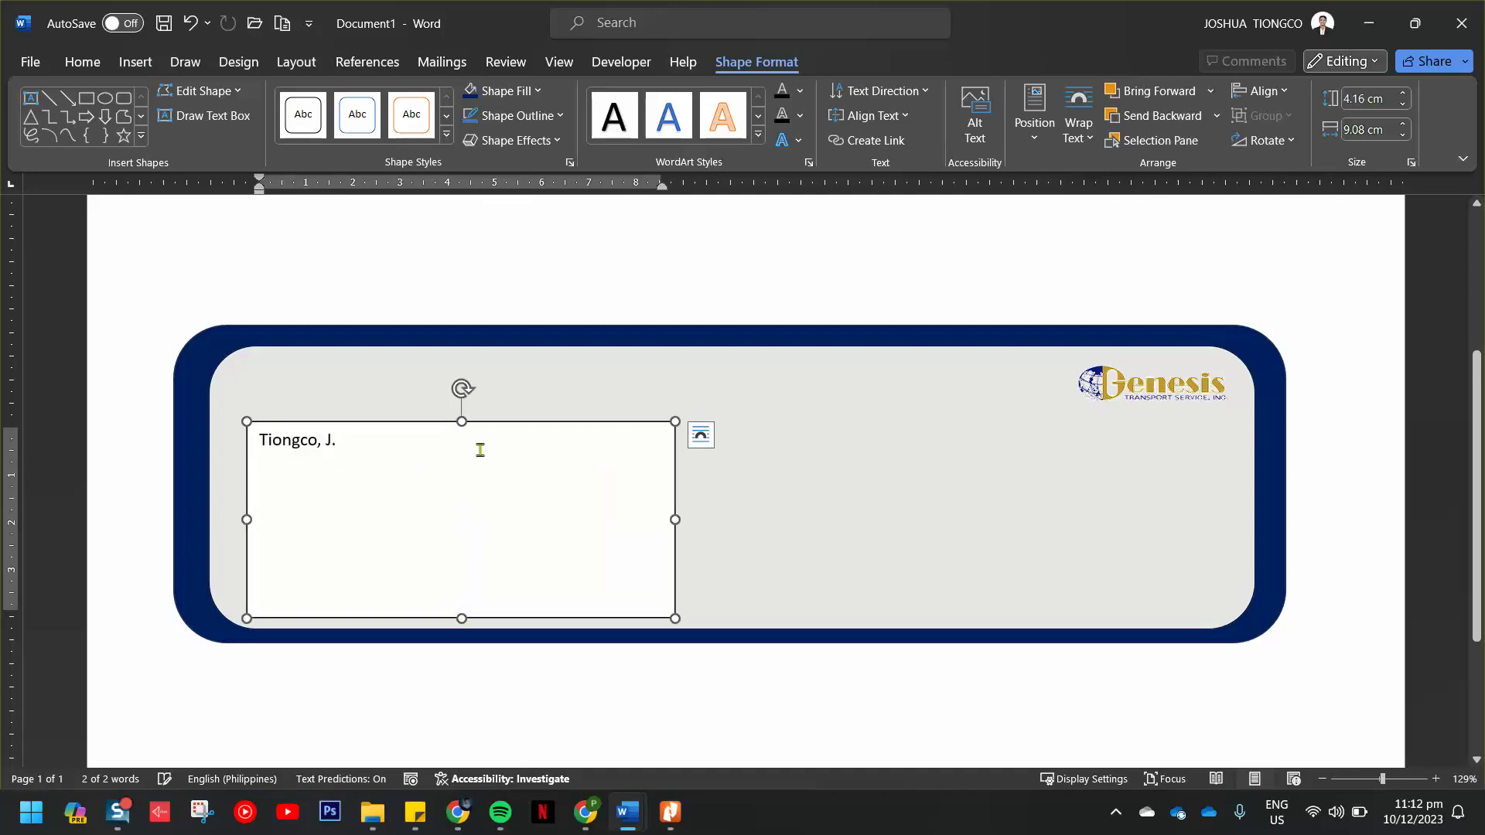
{"action": "left_click_drag", "start_coordinate": [464, 424], "coordinate": [462, 355]}
{"action": "left_click_drag", "start_coordinate": [675, 486], "coordinate": [1230, 487]}
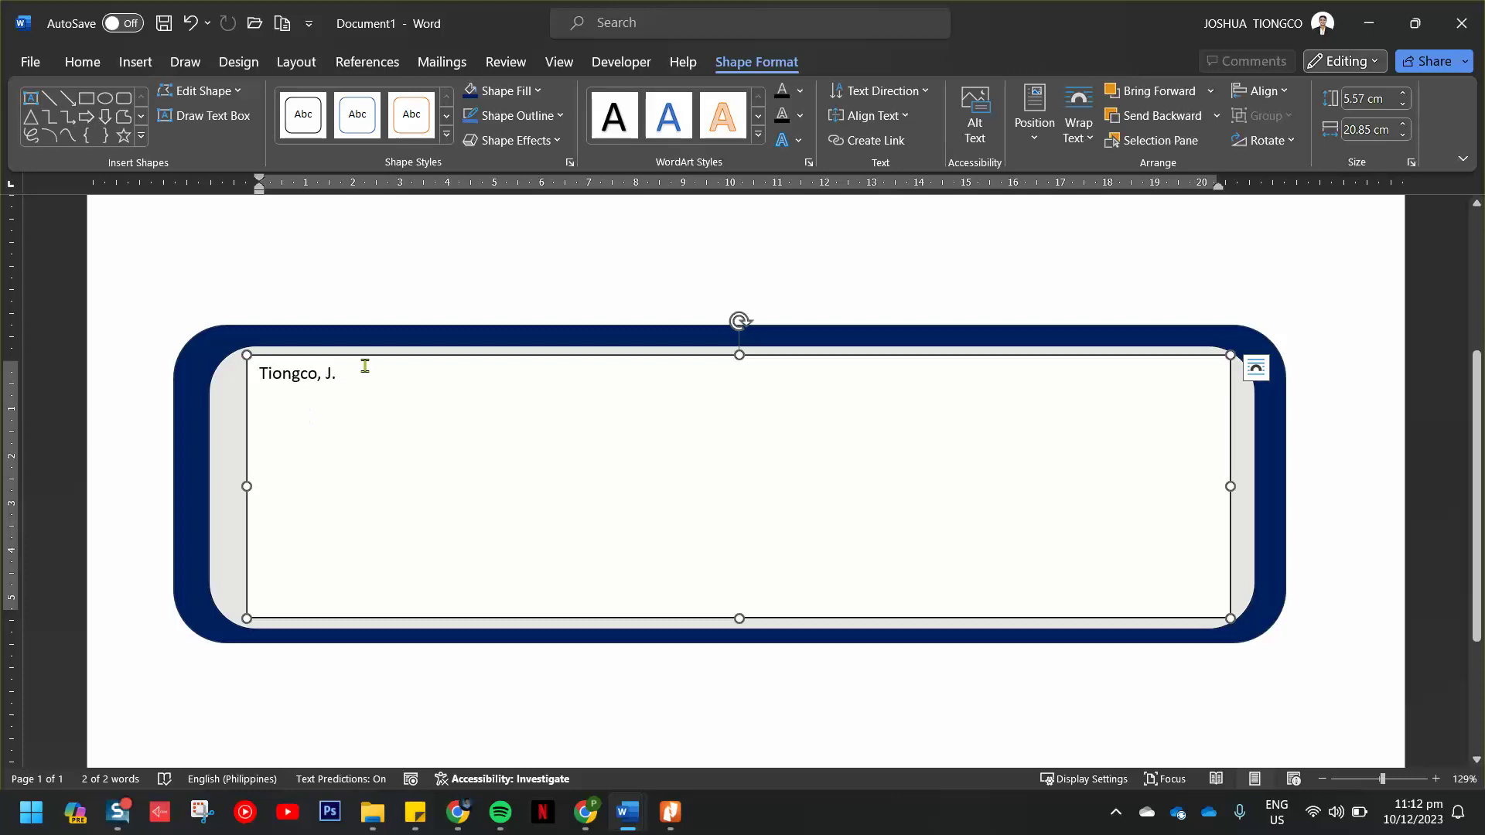
Enlarge the name text in the text box to font size 120.
{"action": "key", "text": "ctrl+a"}
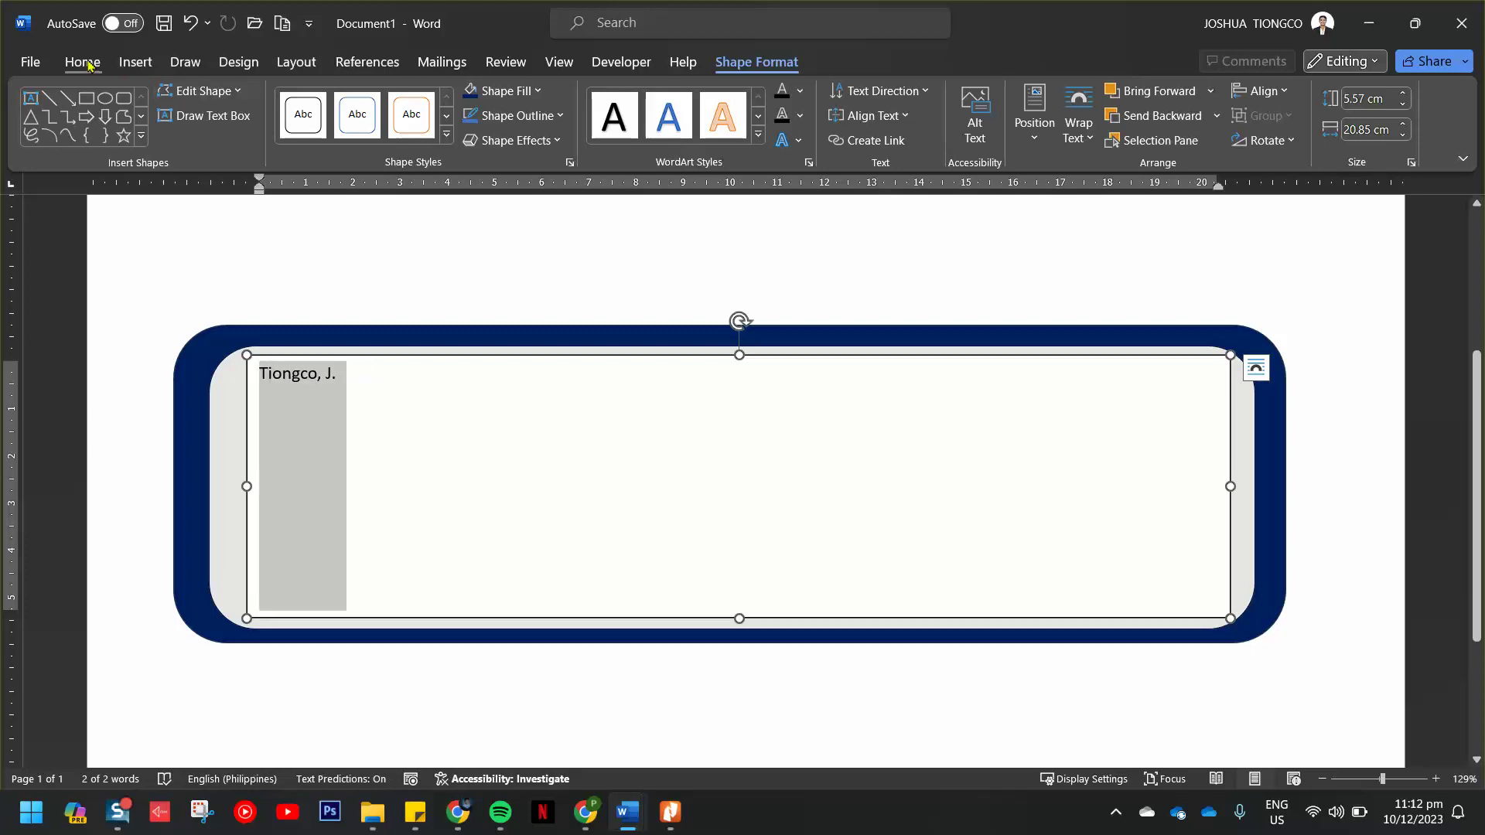
{"action": "left_click", "coordinate": [88, 65]}
{"action": "left_click", "coordinate": [268, 105]}
{"action": "left_click", "coordinate": [269, 105]}
{"action": "left_click", "coordinate": [268, 105]}
{"action": "left_click", "coordinate": [268, 106]}
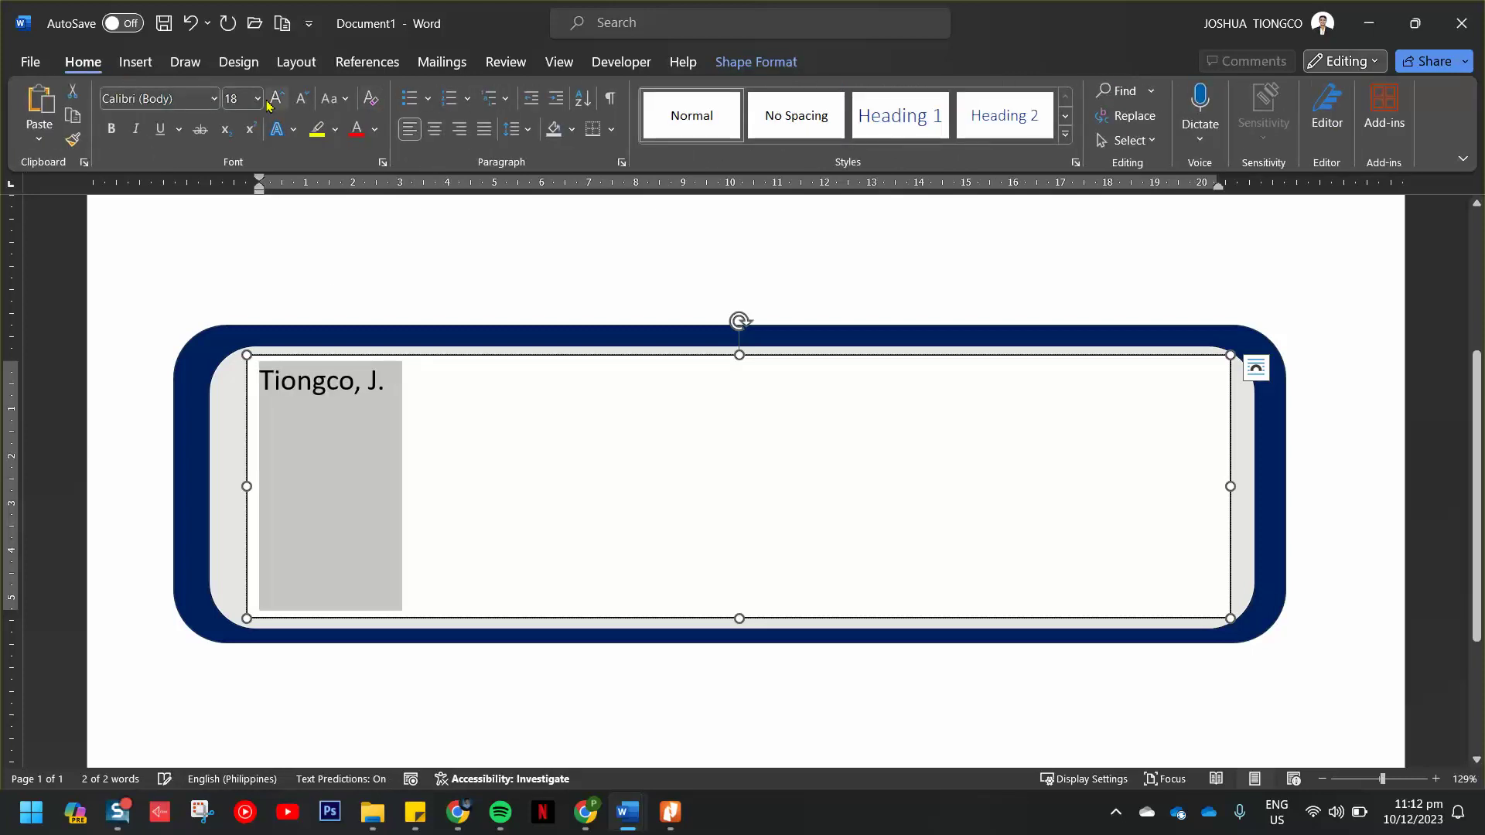
{"action": "left_click", "coordinate": [269, 106]}
{"action": "left_click", "coordinate": [268, 105]}
{"action": "left_click", "coordinate": [269, 105]}
{"action": "left_click", "coordinate": [268, 105]}
{"action": "left_click", "coordinate": [269, 105]}
{"action": "left_click", "coordinate": [268, 105]}
{"action": "left_click", "coordinate": [268, 105]}
{"action": "left_click", "coordinate": [268, 106]}
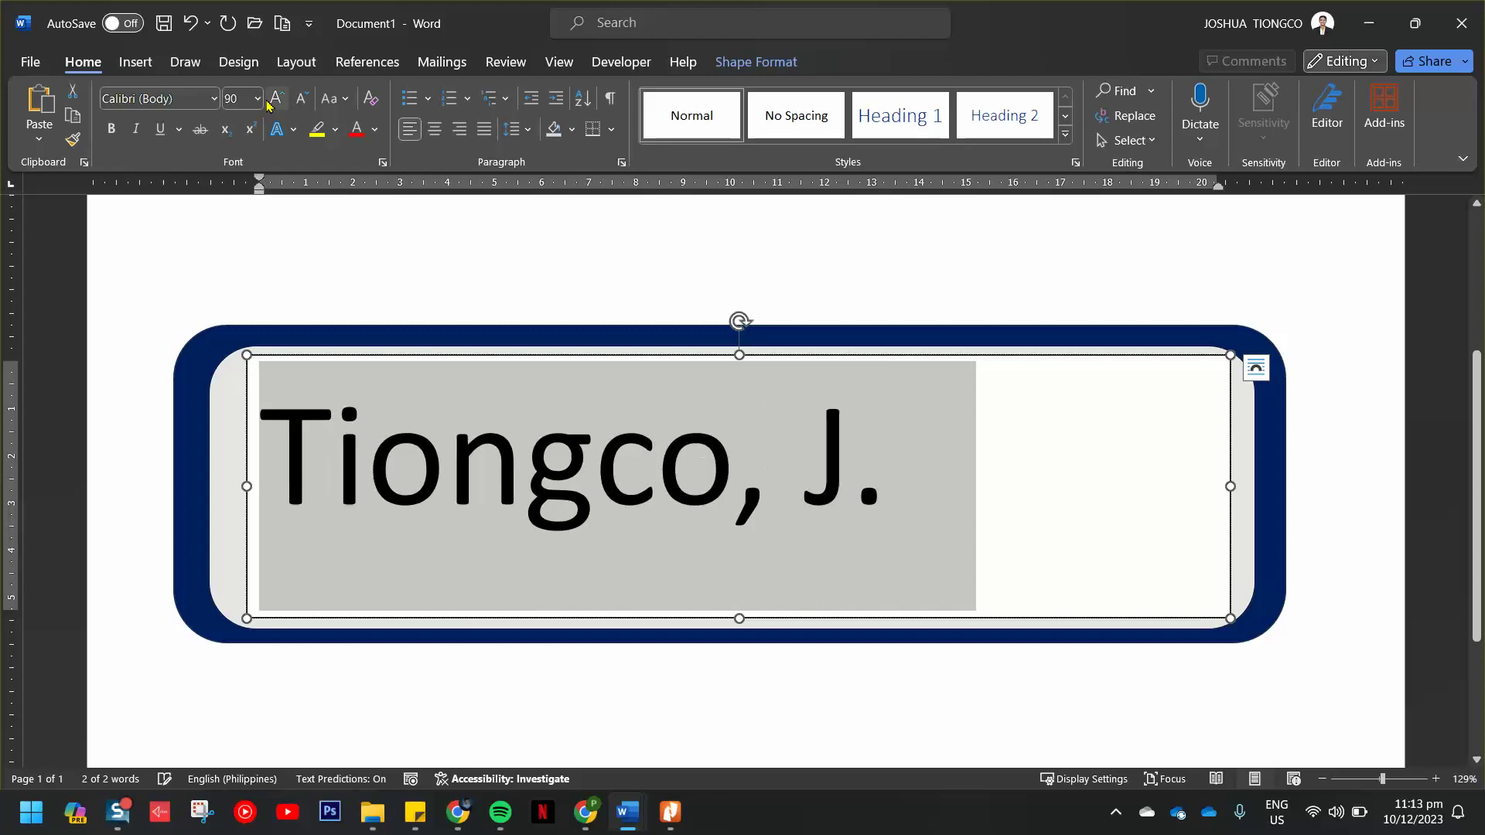
{"action": "left_click", "coordinate": [269, 105]}
{"action": "left_click", "coordinate": [268, 105]}
{"action": "left_click", "coordinate": [268, 105]}
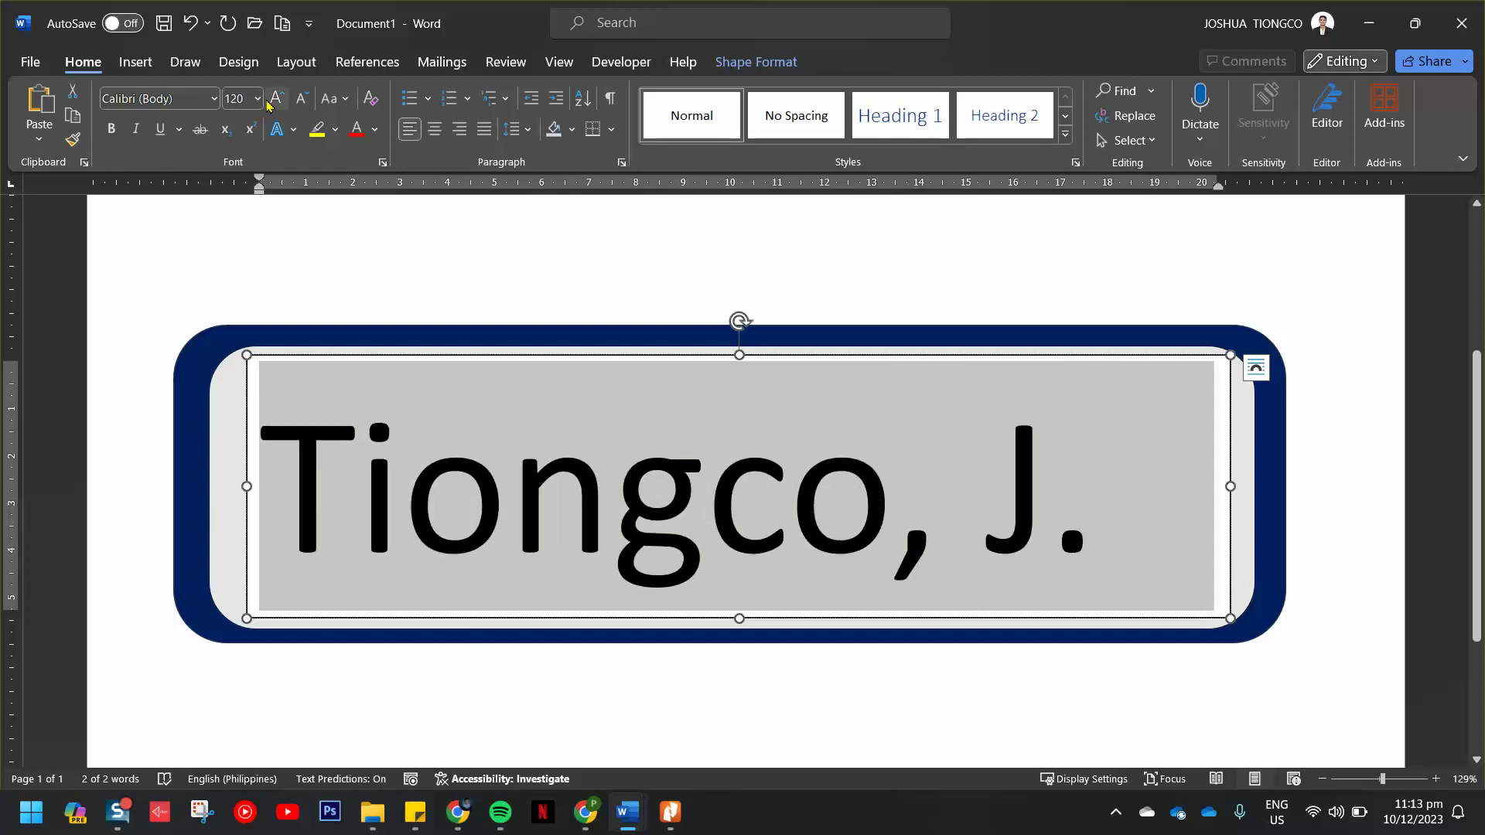
Remove the fill of the text box containing the name.
{"action": "left_click", "coordinate": [1225, 408]}
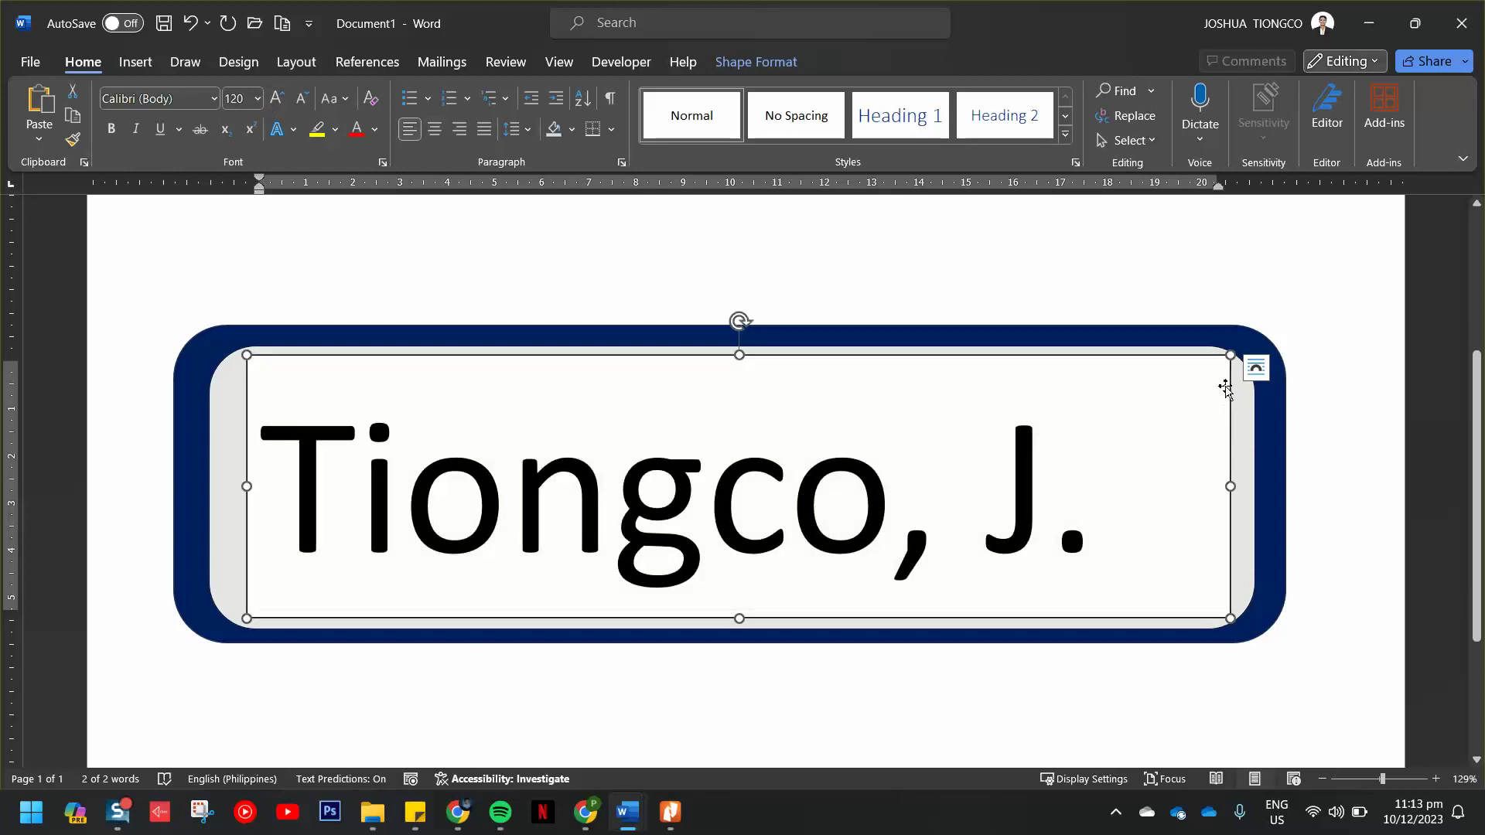
{"action": "left_click", "coordinate": [769, 65]}
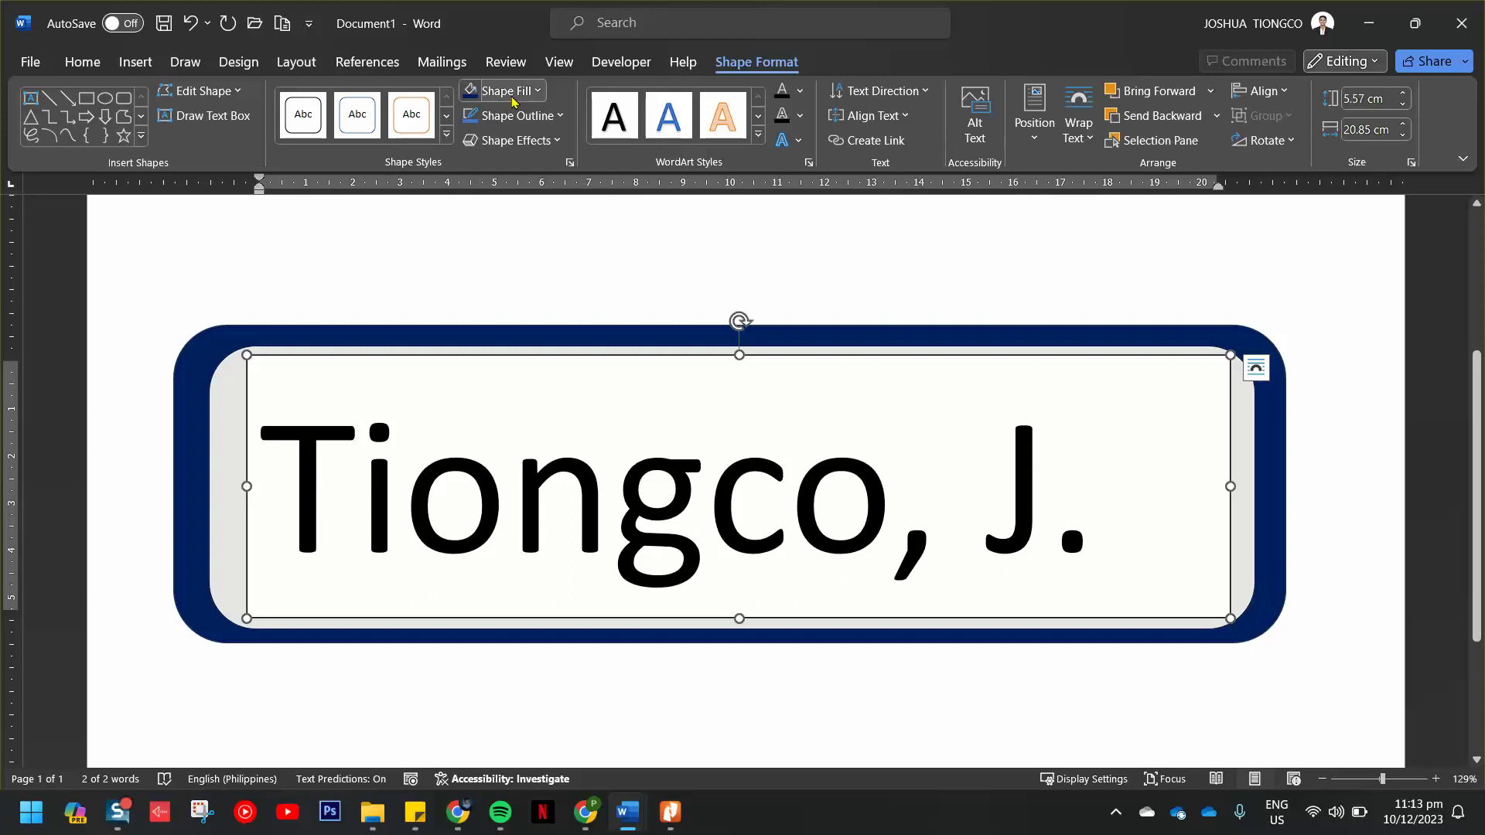
{"action": "left_click", "coordinate": [501, 92]}
{"action": "left_click", "coordinate": [506, 343]}
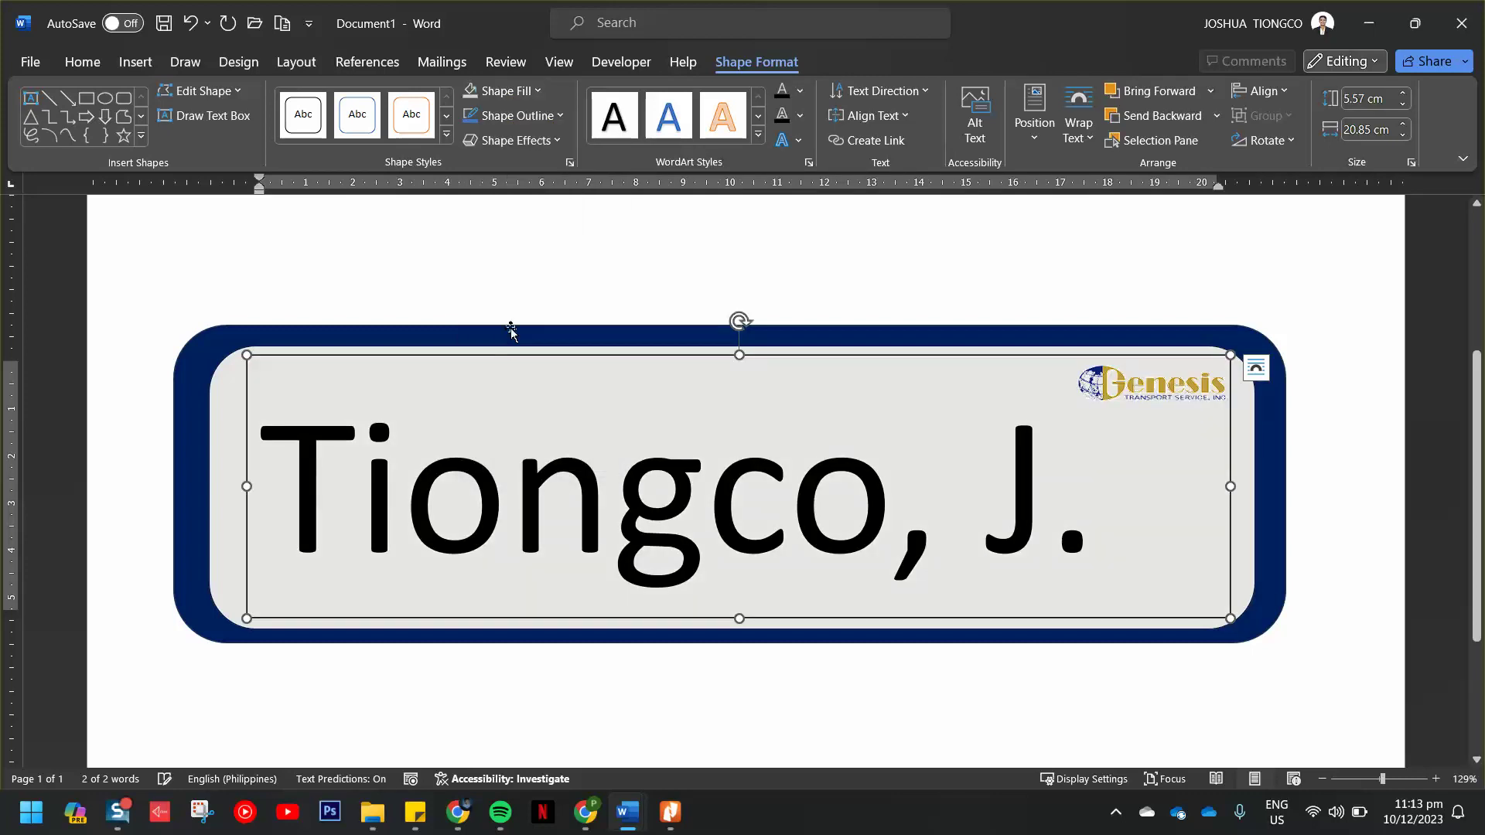
Remove the outline of the text box containing the name.
{"action": "left_click", "coordinate": [538, 116]}
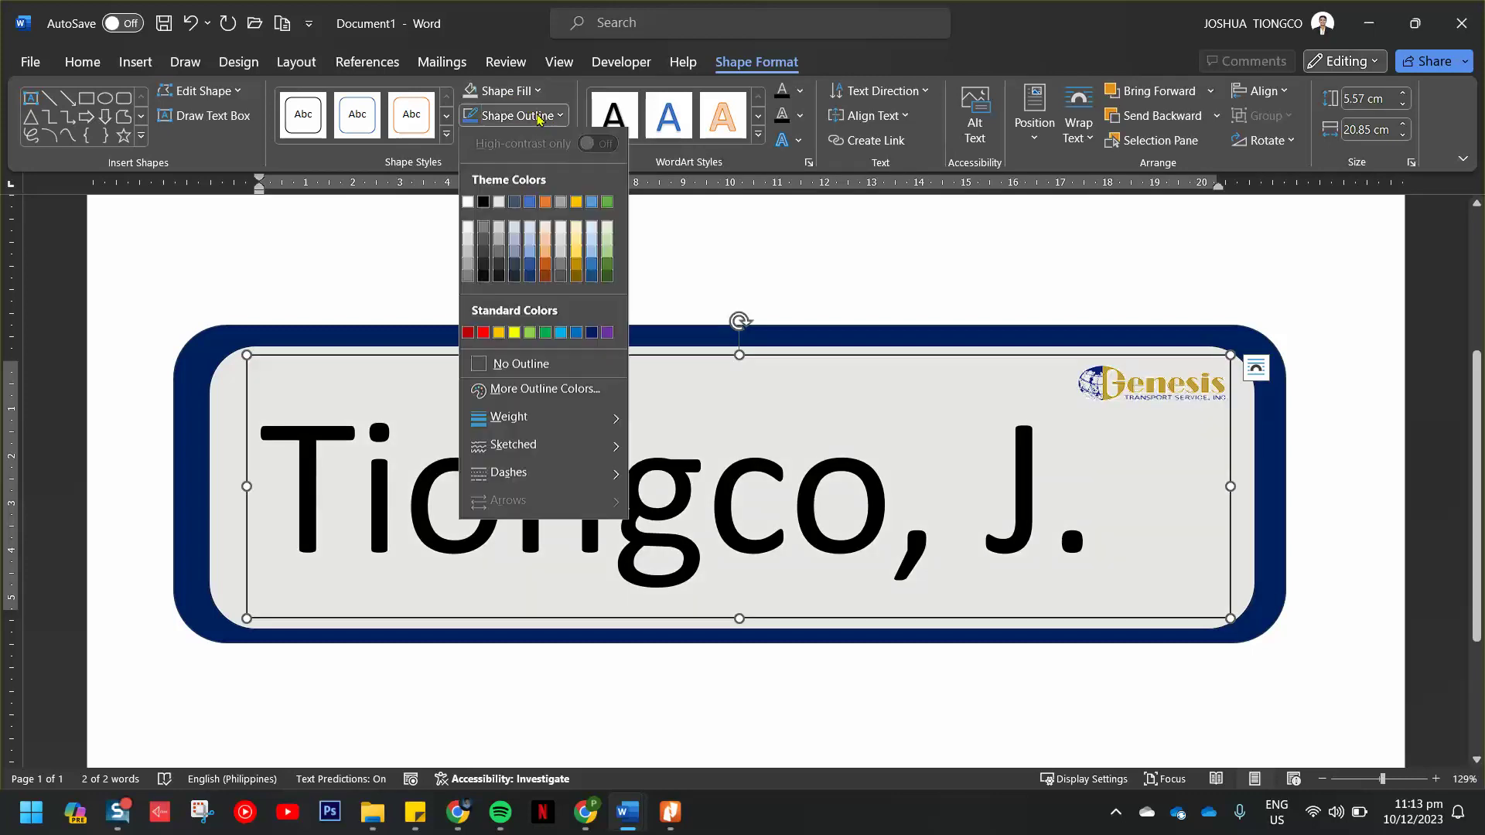
{"action": "left_click", "coordinate": [525, 365]}
{"action": "left_click", "coordinate": [1282, 483]}
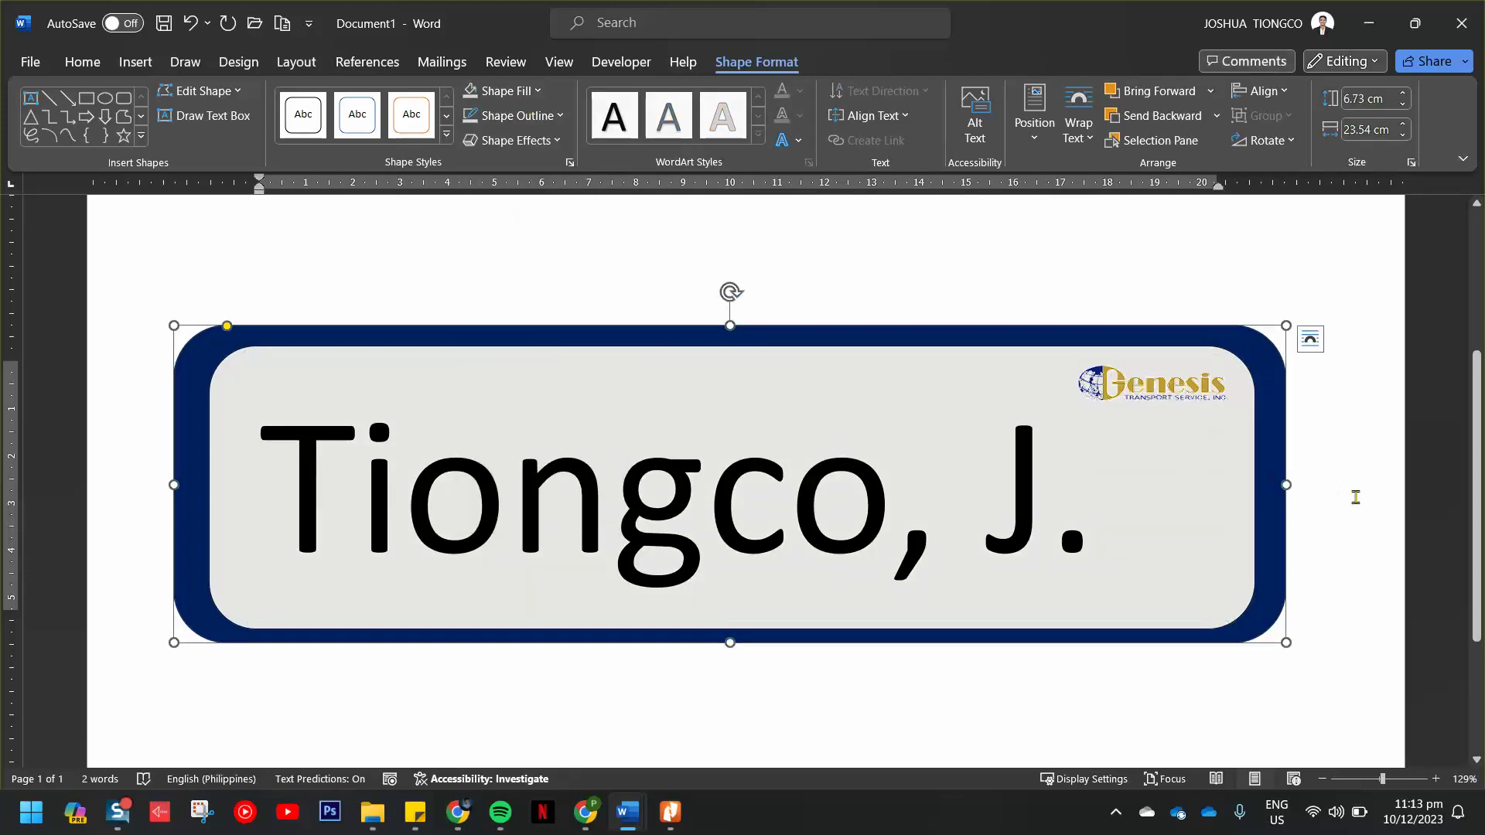
{"action": "left_click", "coordinate": [118, 297]}
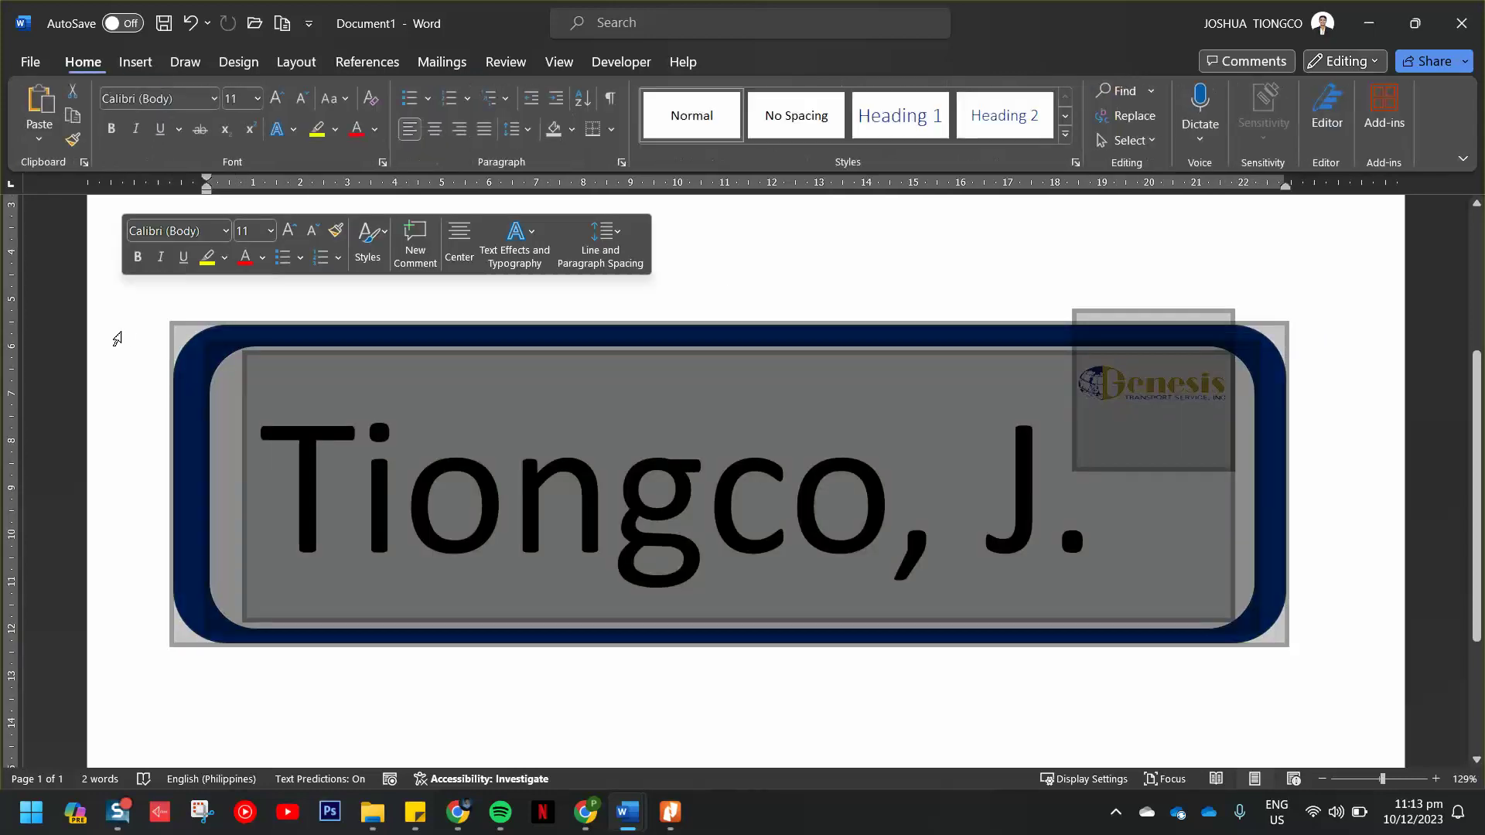
{"action": "left_click", "coordinate": [464, 297]}
{"action": "scroll", "coordinate": [464, 298], "scroll_direction": "up", "scroll_amount": 2}
{"action": "left_click", "coordinate": [888, 661]}
{"action": "scroll", "coordinate": [888, 662], "scroll_direction": "down", "scroll_amount": 4}
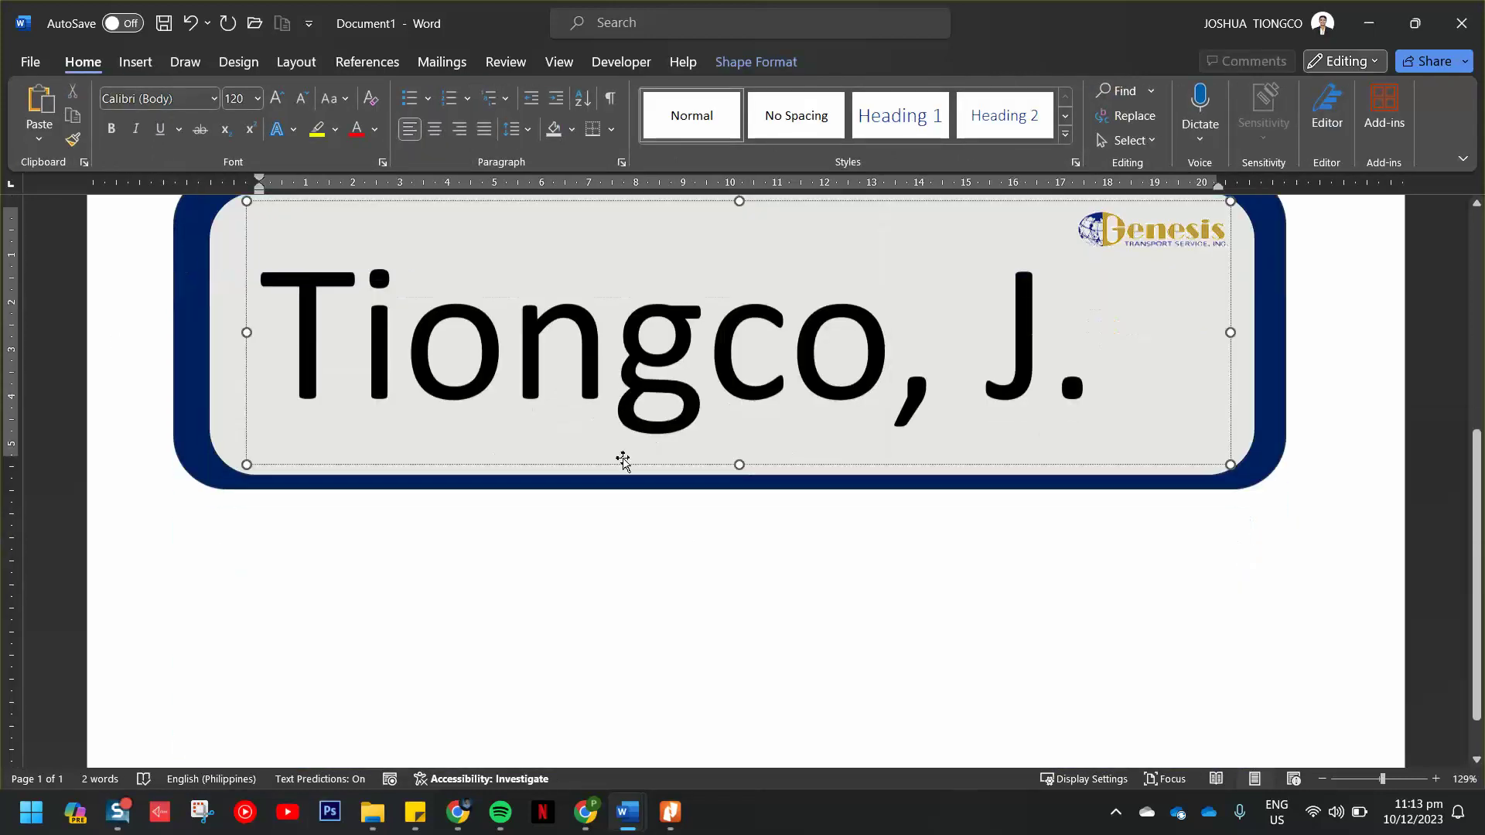
{"action": "scroll", "coordinate": [507, 488], "scroll_direction": "up", "scroll_amount": 2}
Change the font of the name in the text box to Aharoni.
{"action": "left_click", "coordinate": [507, 487]}
{"action": "left_click_drag", "start_coordinate": [291, 453], "coordinate": [1183, 493]}
{"action": "left_click", "coordinate": [202, 106]}
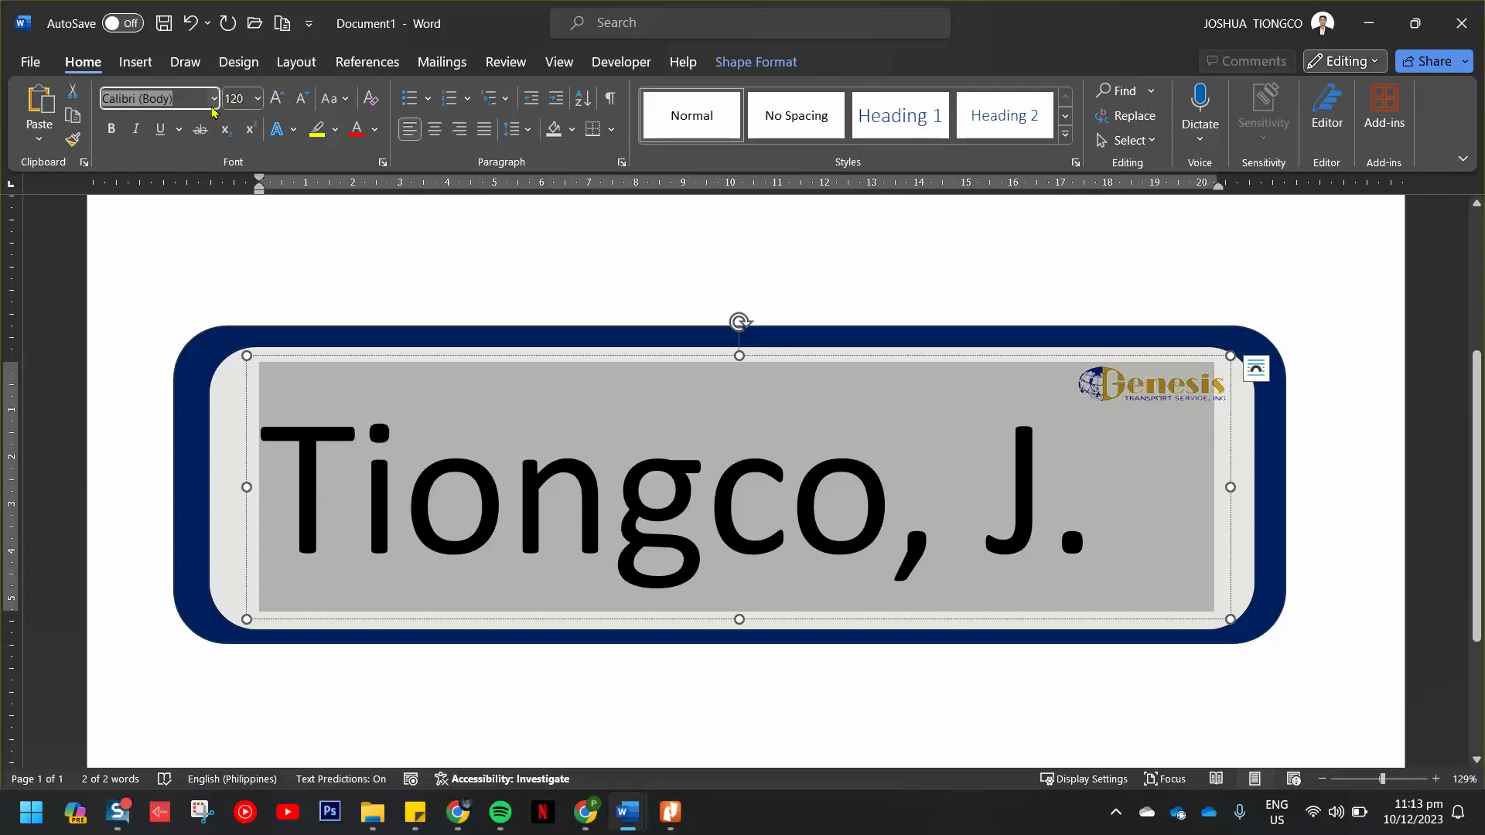
{"action": "left_click", "coordinate": [214, 103]}
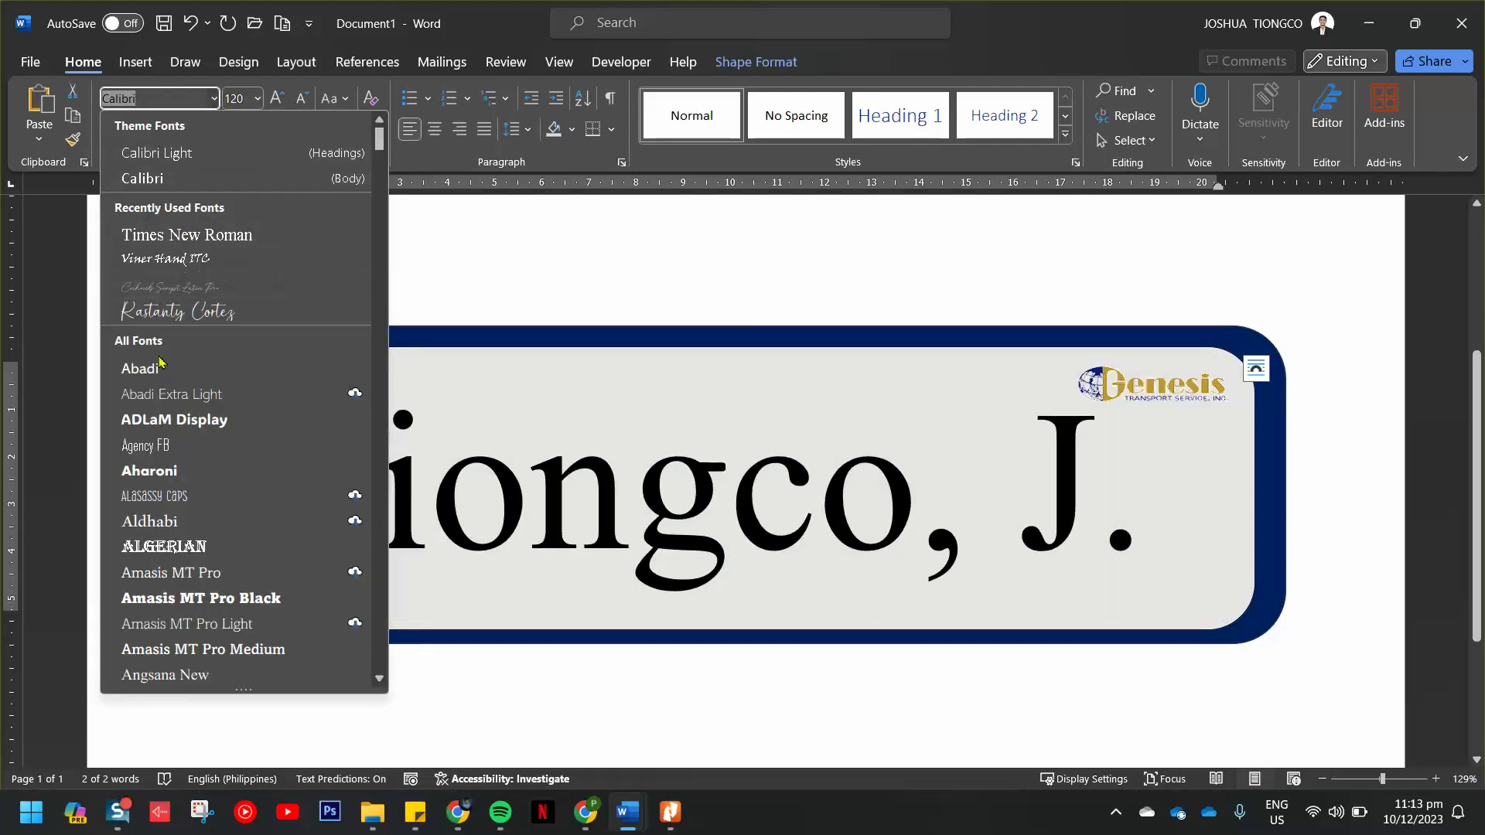
{"action": "left_click", "coordinate": [188, 480]}
Reduce the name's font size to 110 so it fits on one line.
{"action": "left_click", "coordinate": [523, 505]}
{"action": "key", "text": "ctrl+a"}
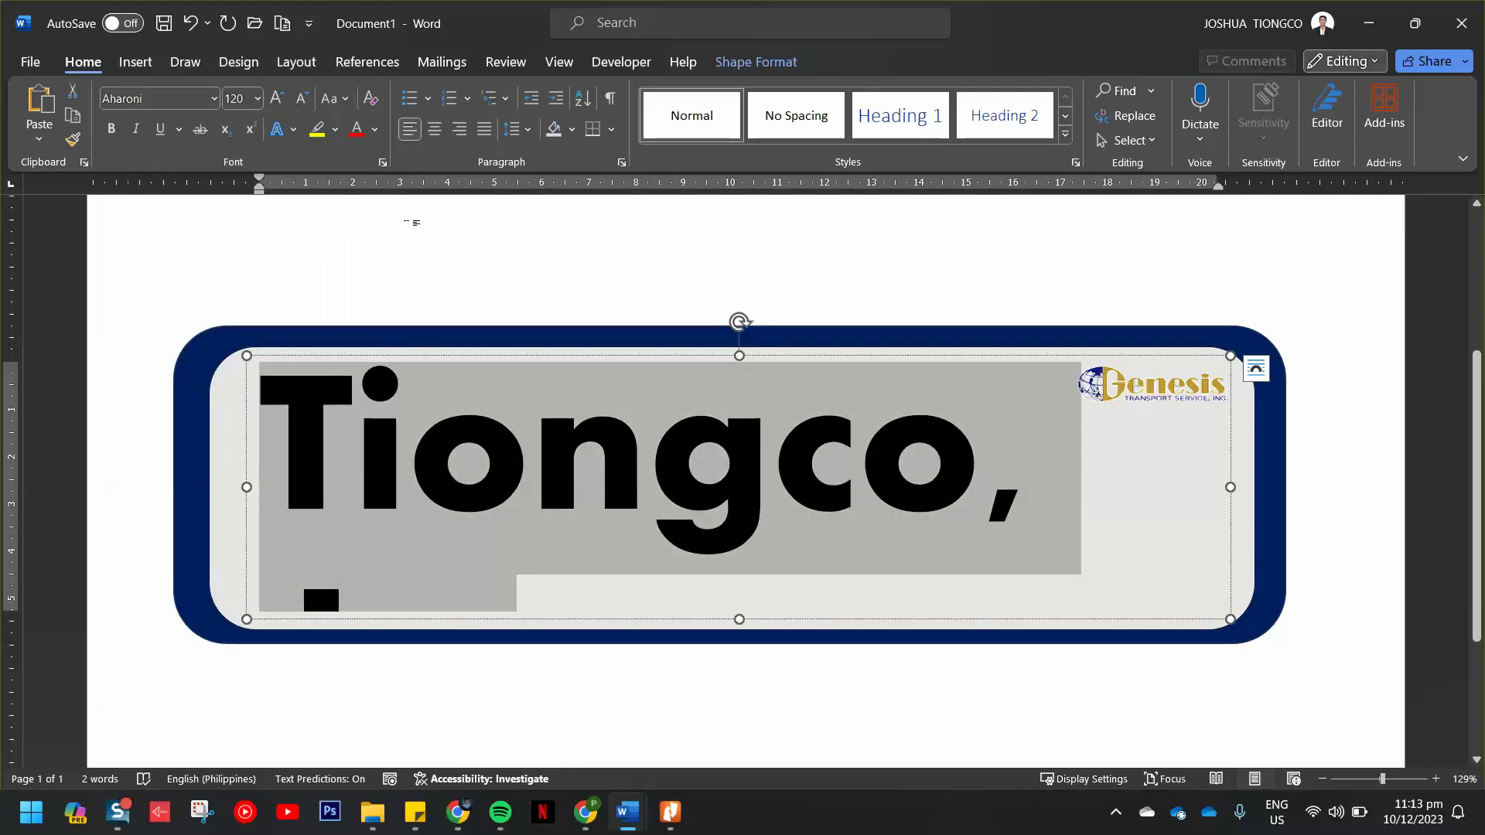
{"action": "left_click", "coordinate": [303, 99]}
{"action": "left_click", "coordinate": [759, 374]}
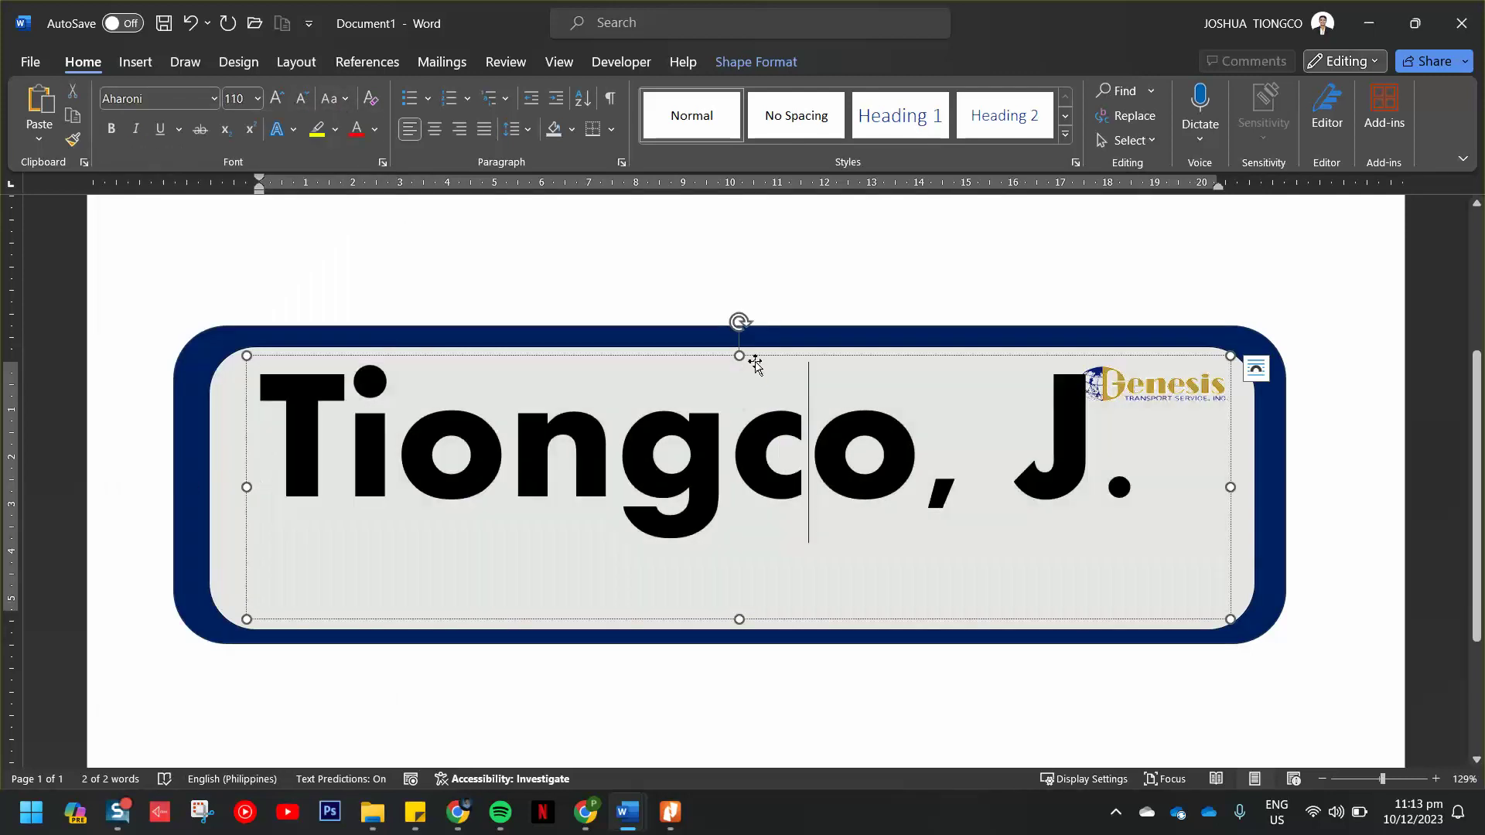
Lower the top edge of the name's text box so the name sits below the logo.
{"action": "left_click_drag", "start_coordinate": [739, 355], "coordinate": [748, 416]}
{"action": "left_click", "coordinate": [1022, 733]}
{"action": "scroll", "coordinate": [317, 412], "scroll_direction": "down", "scroll_amount": 2}
{"action": "left_click", "coordinate": [195, 360]}
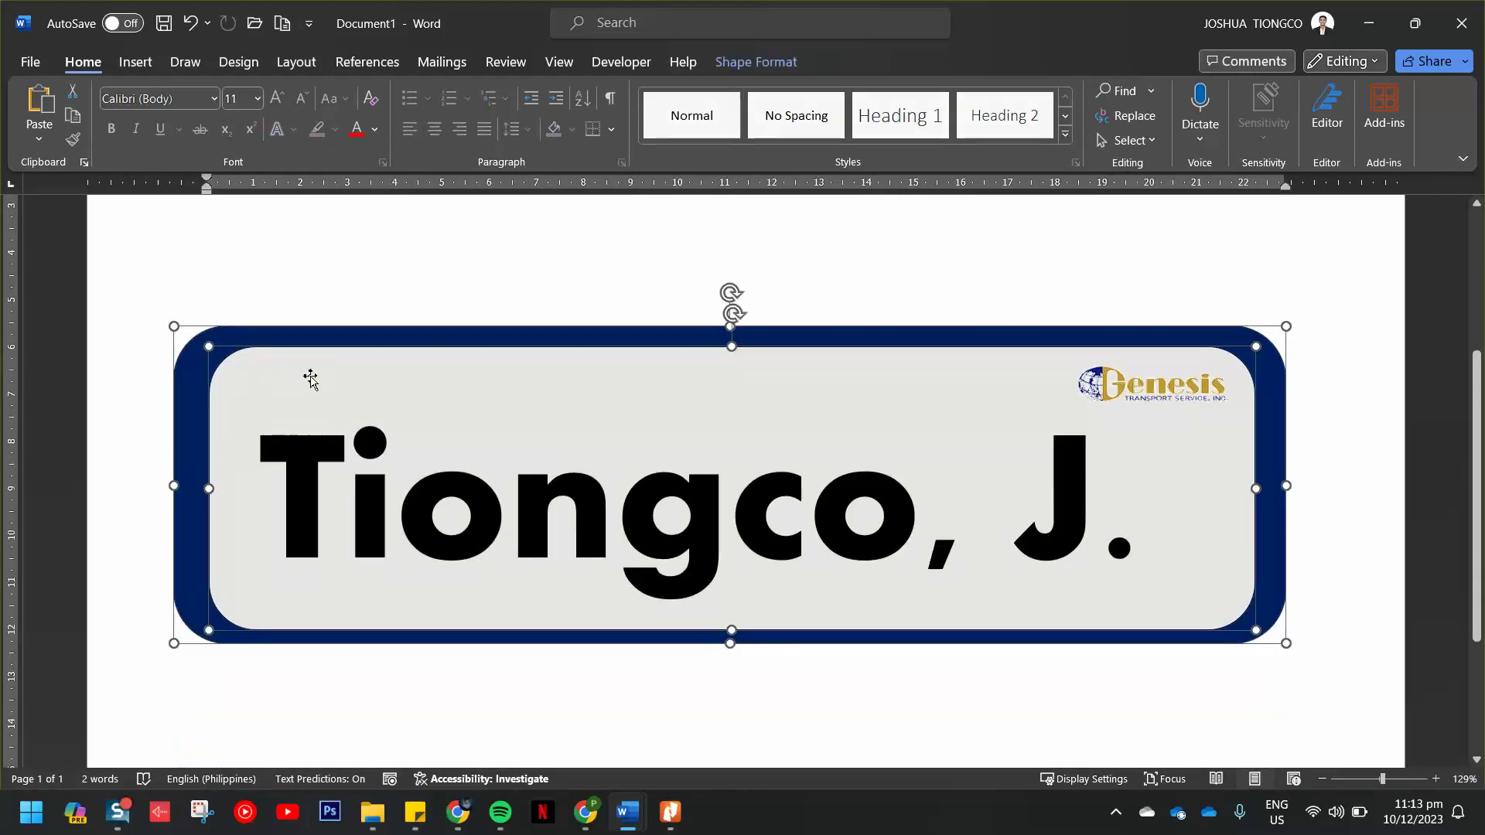
{"action": "left_click", "coordinate": [418, 450], "text": "shift"}
{"action": "left_click", "coordinate": [1150, 385], "text": "shift"}
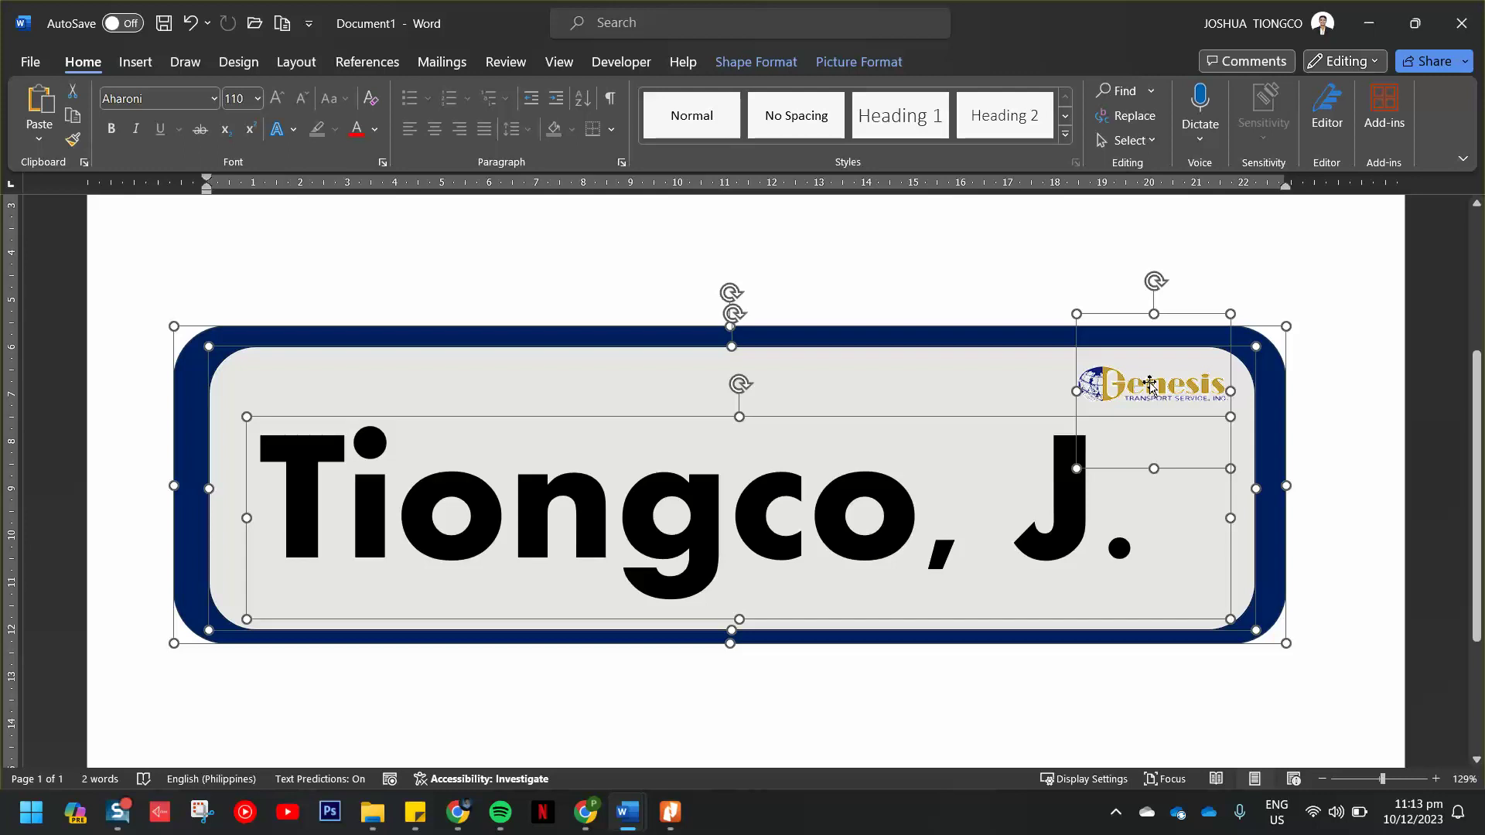
{"action": "right_click", "coordinate": [1152, 387]}
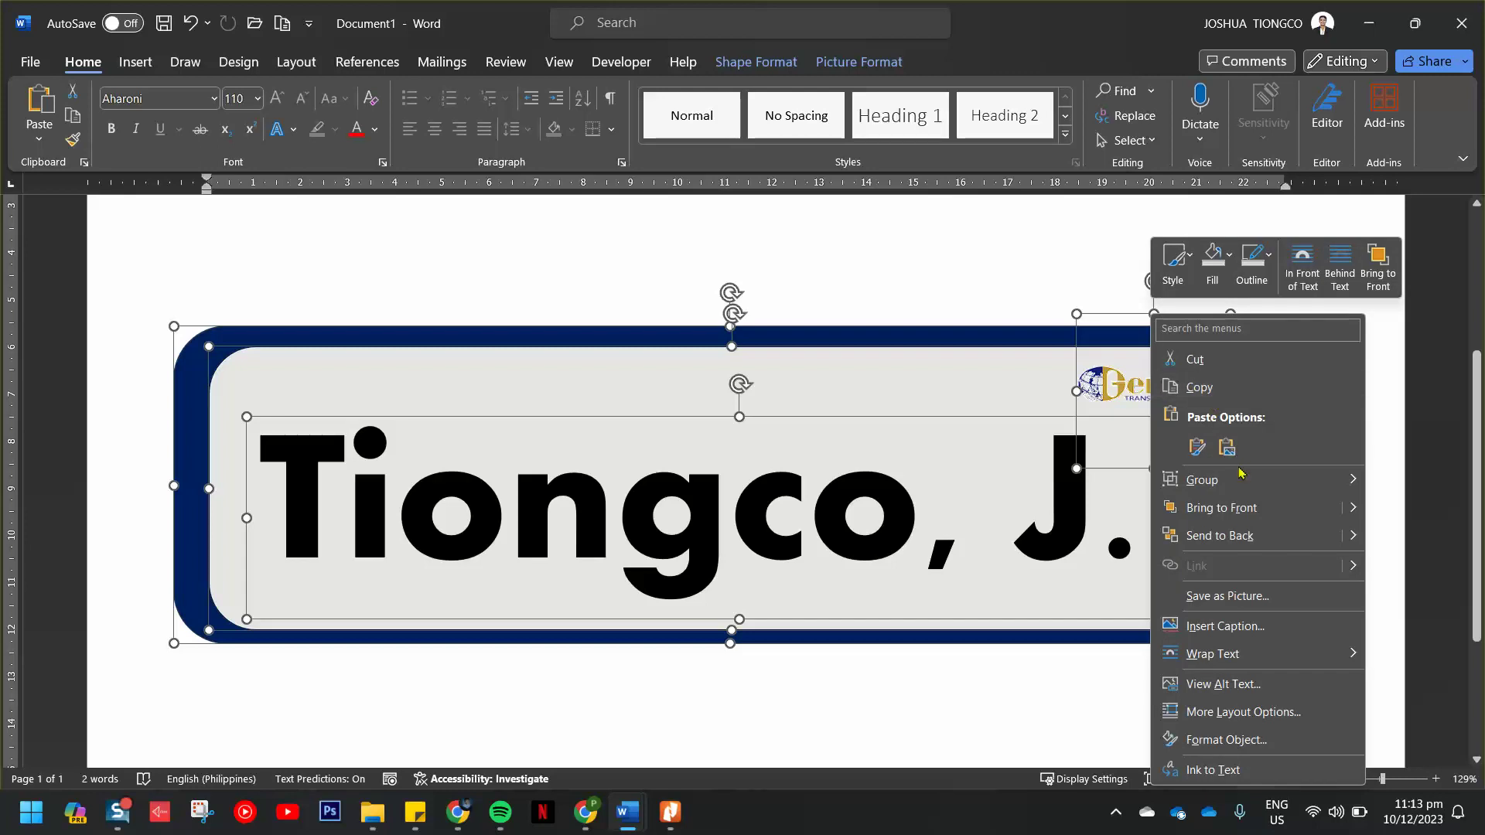
{"action": "mouse_move", "coordinate": [1241, 484]}
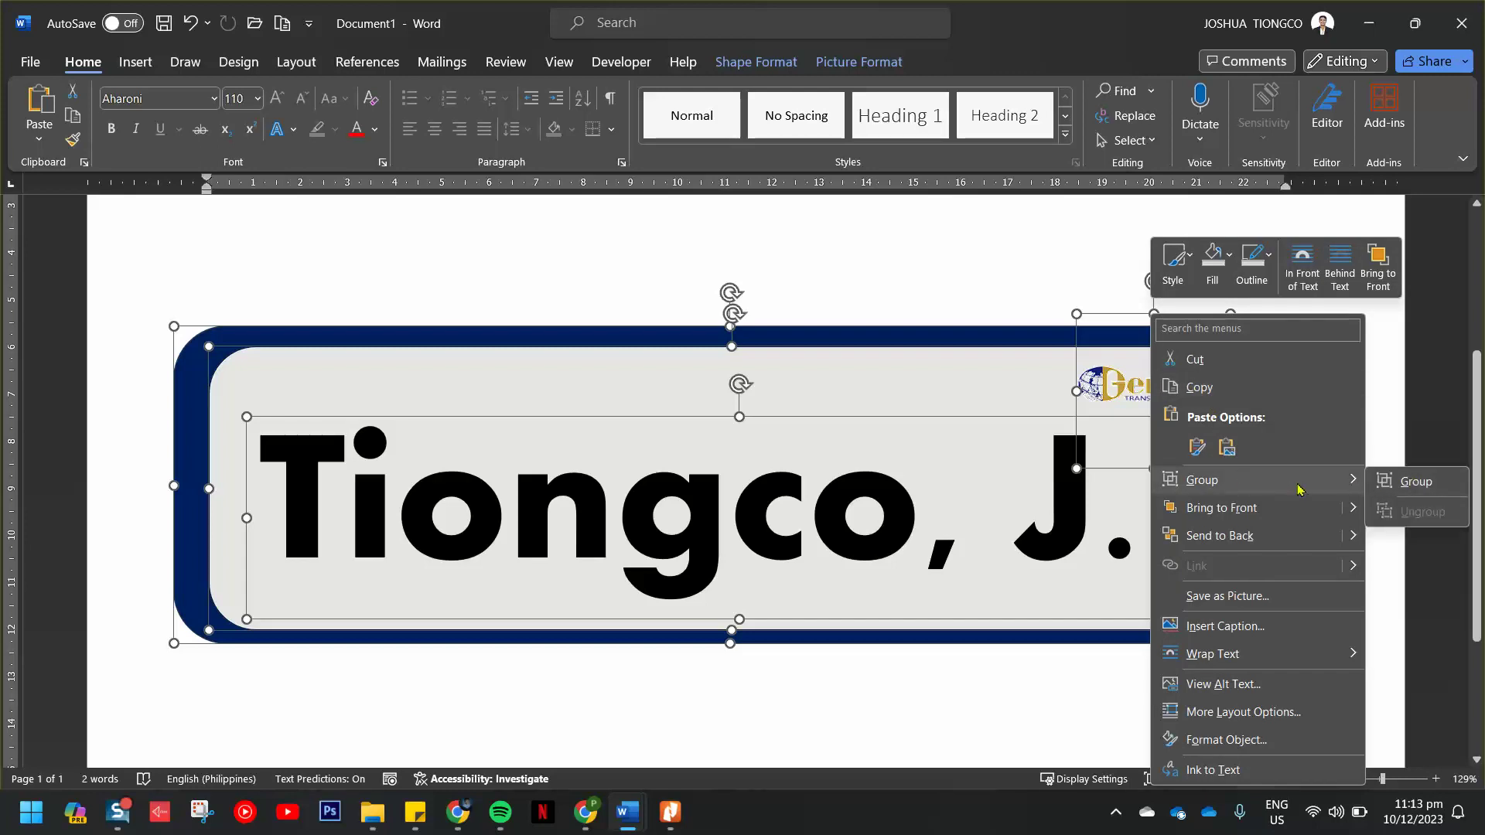
{"action": "key", "text": "Escape"}
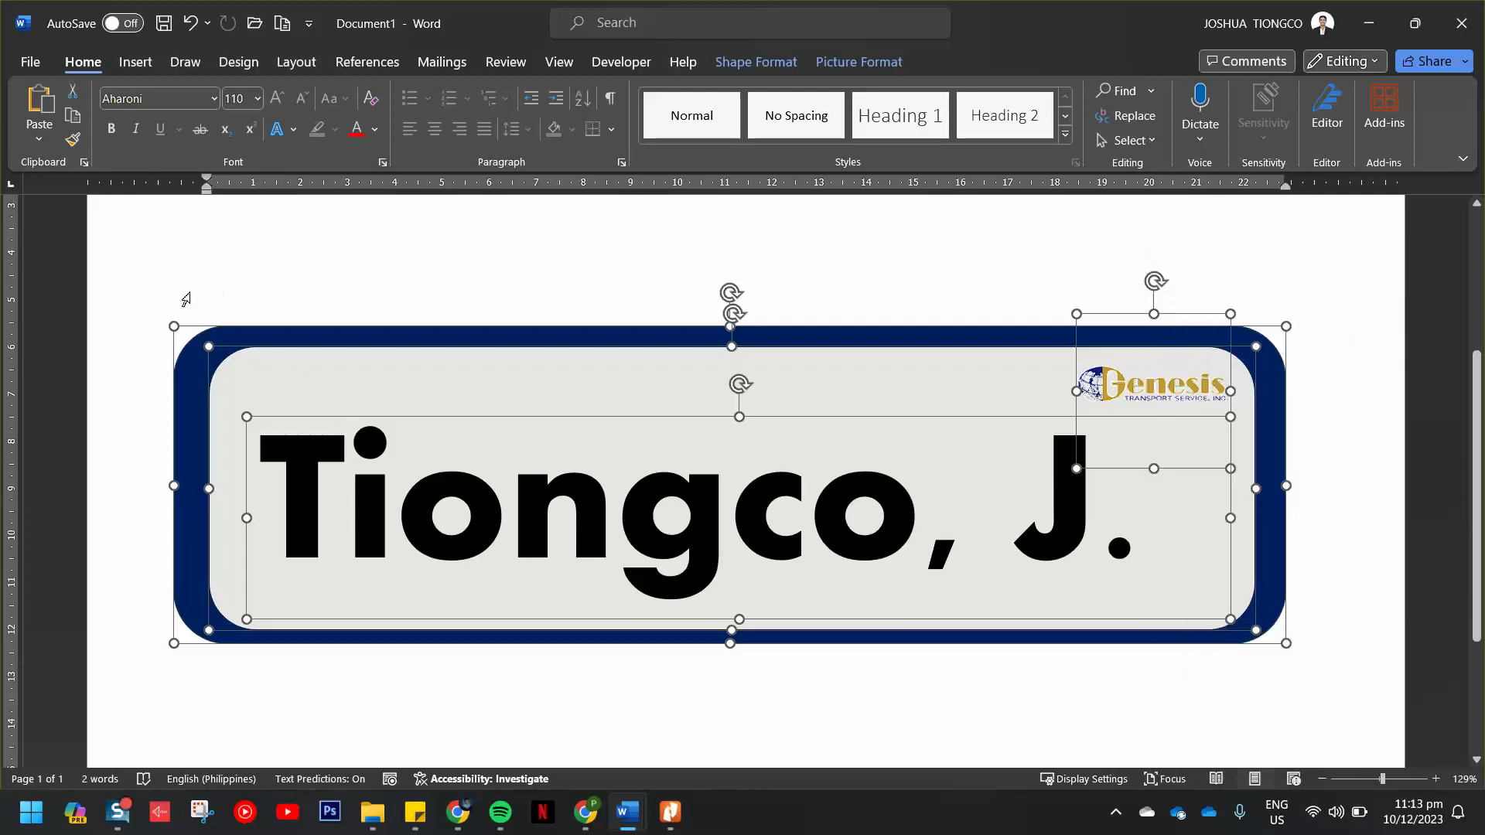
{"action": "left_click", "coordinate": [181, 295]}
{"action": "left_click", "coordinate": [174, 328]}
{"action": "left_click", "coordinate": [131, 341]}
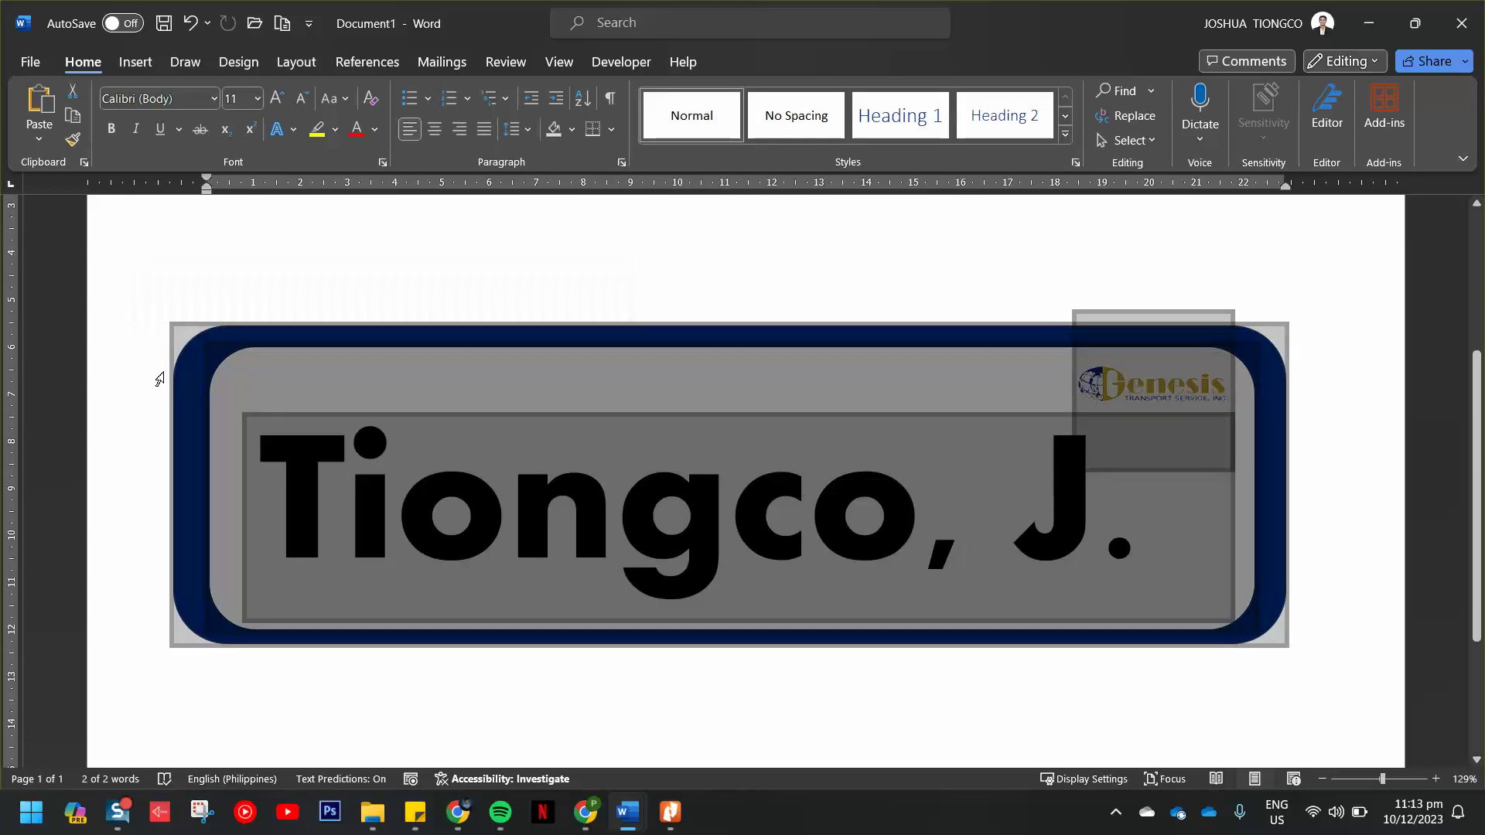
{"action": "left_click", "coordinate": [290, 257]}
{"action": "scroll", "coordinate": [232, 257], "scroll_direction": "down", "scroll_amount": 3}
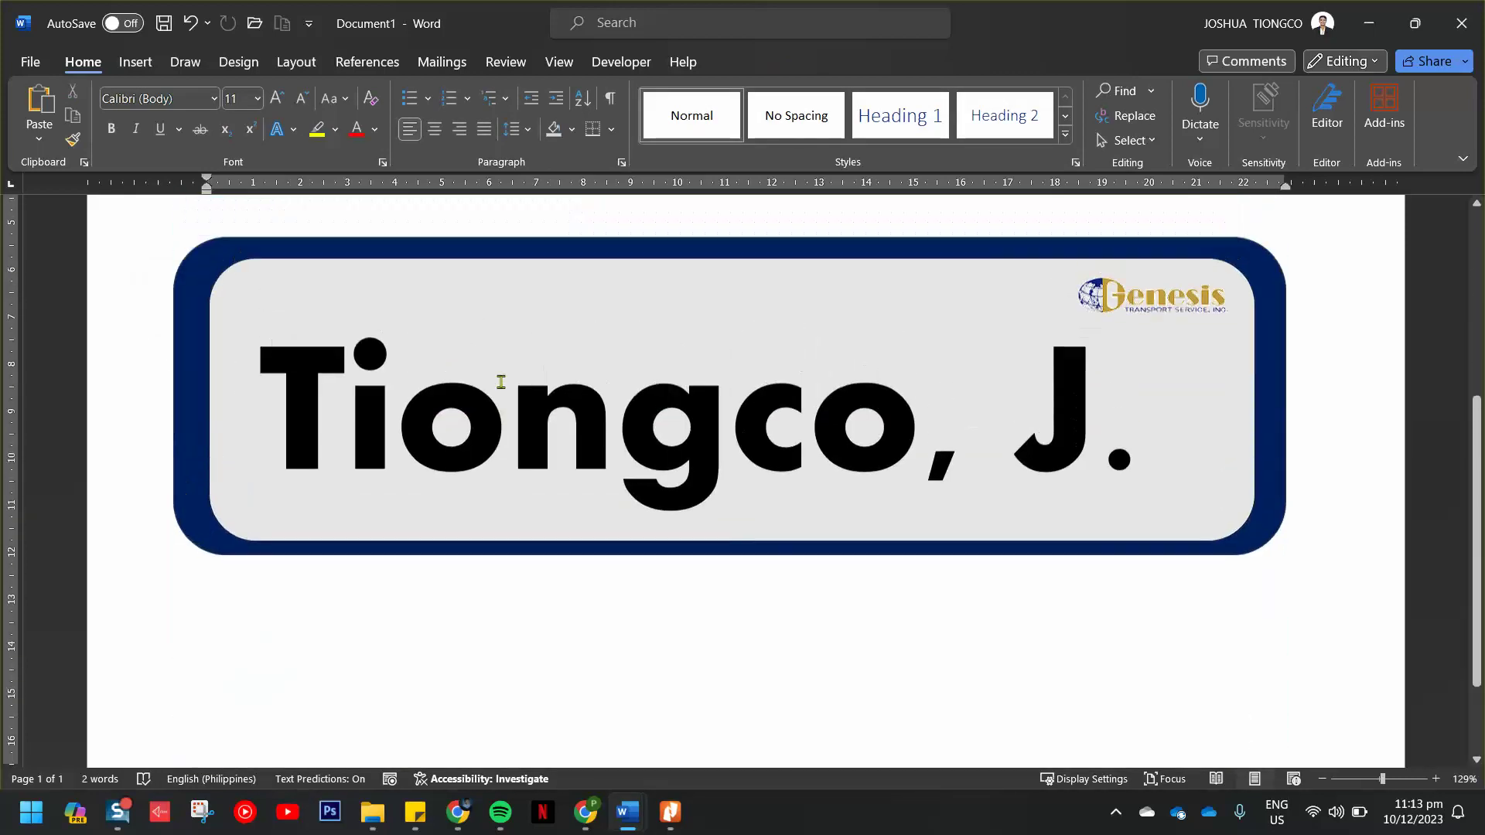
Group the blue border shape, grey panel, logo and name text box into one object.
{"action": "left_click", "coordinate": [199, 264]}
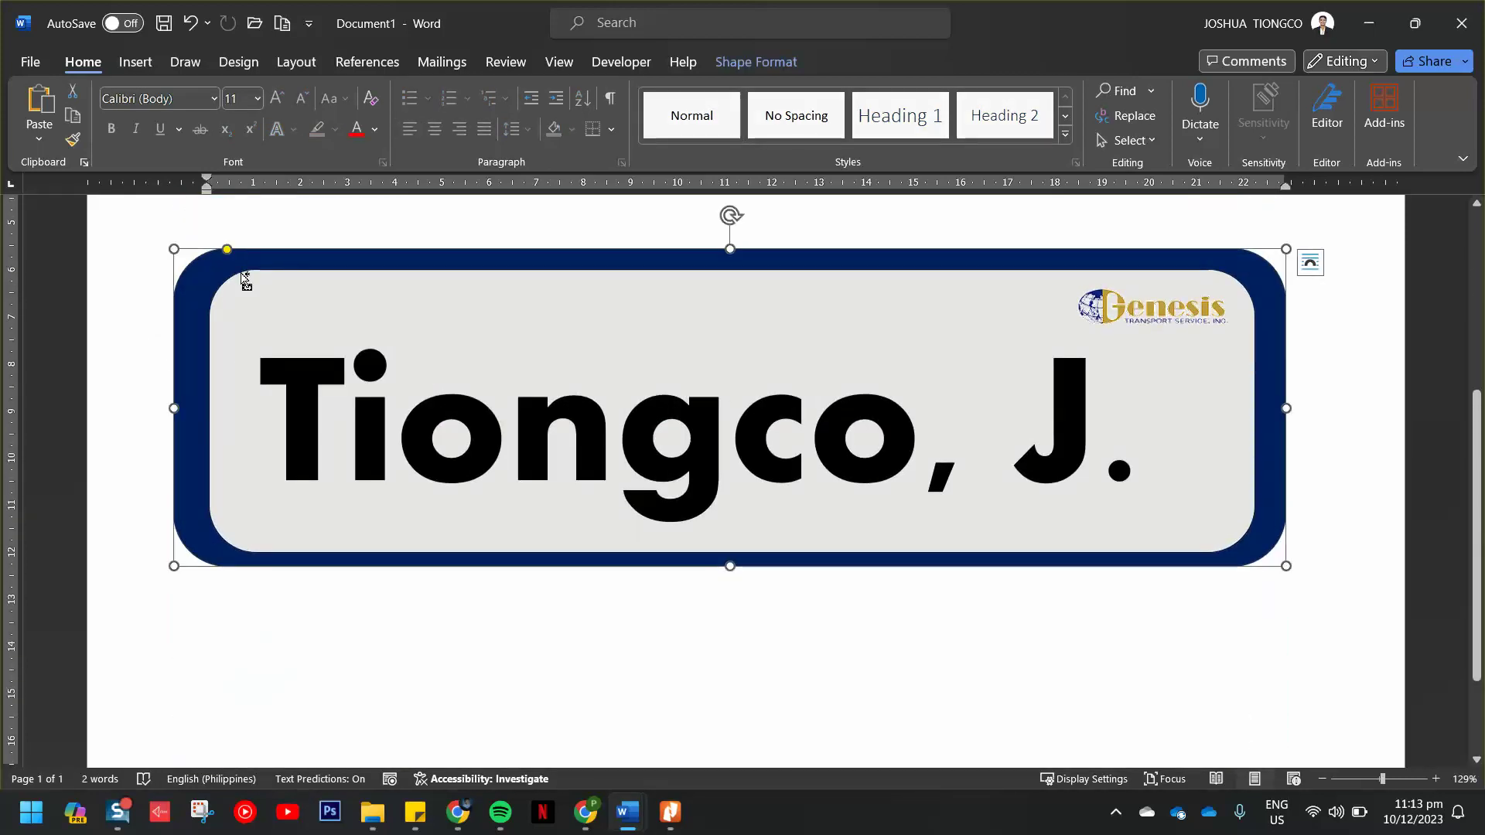
{"action": "left_click", "coordinate": [308, 340]}
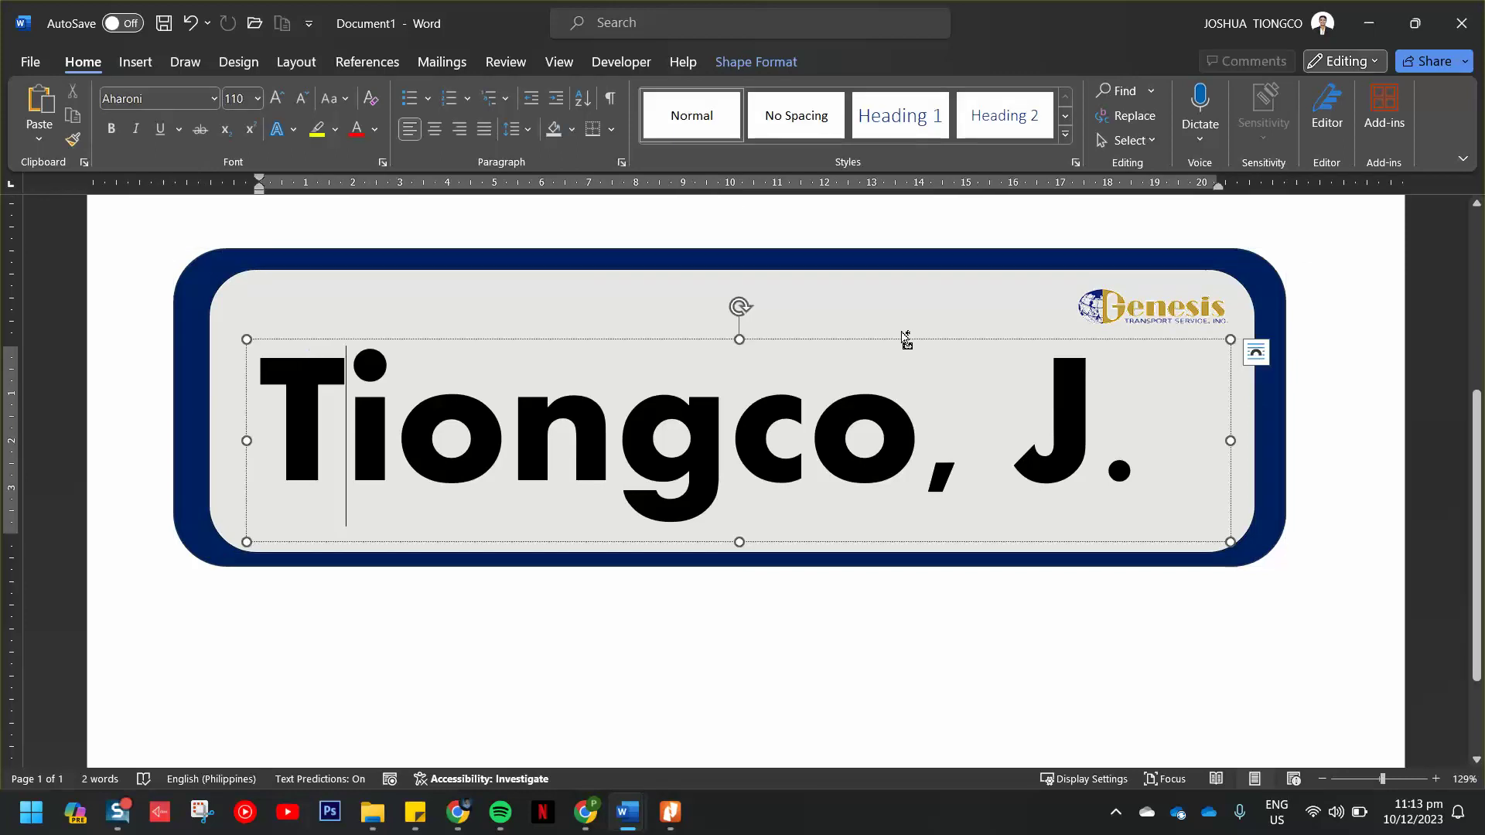
{"action": "left_click", "coordinate": [1077, 332], "text": "shift"}
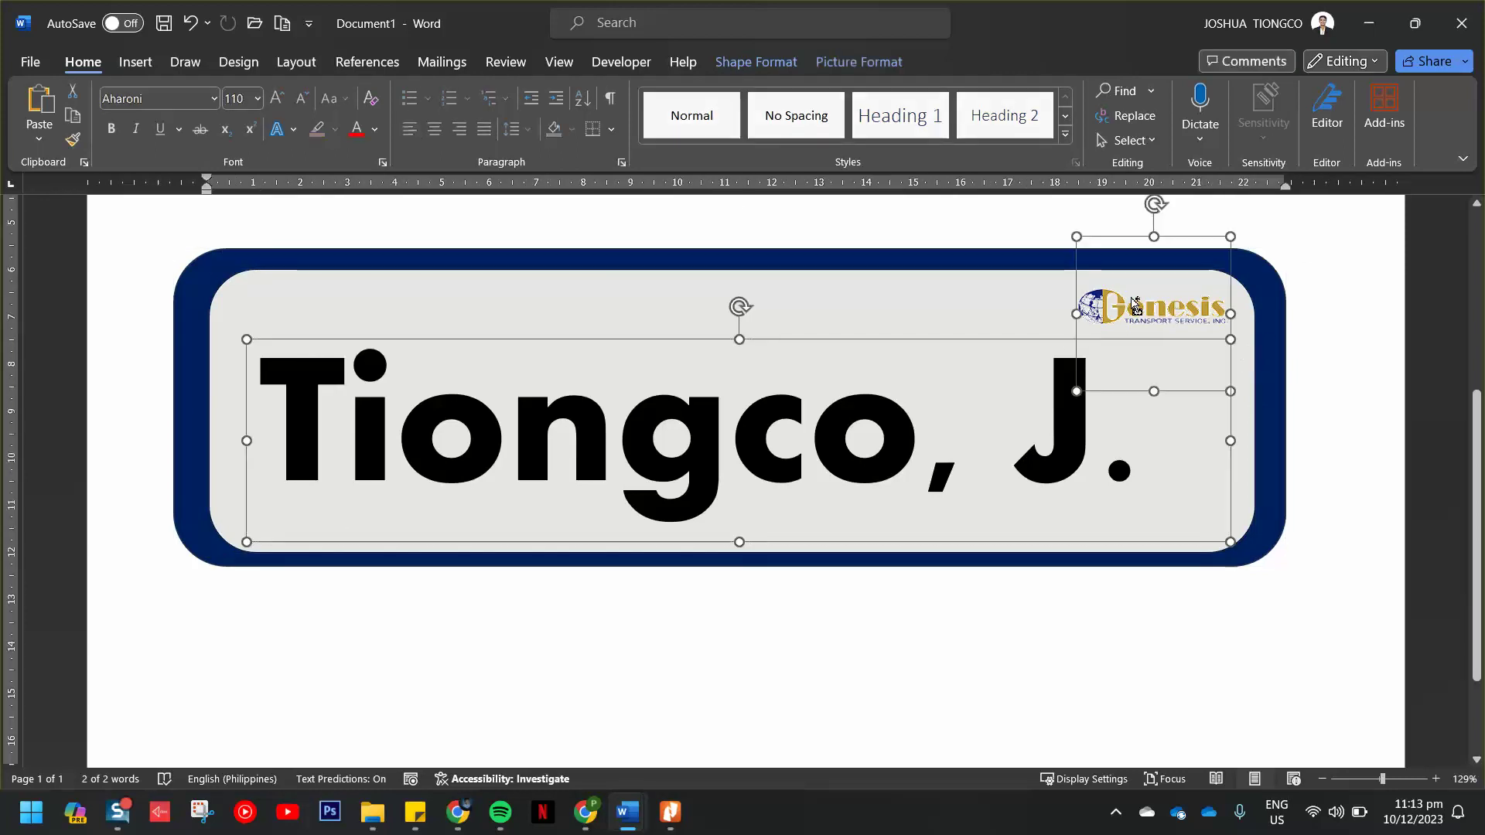
{"action": "left_click", "coordinate": [994, 267], "text": "shift"}
{"action": "left_click", "coordinate": [940, 257], "text": "shift"}
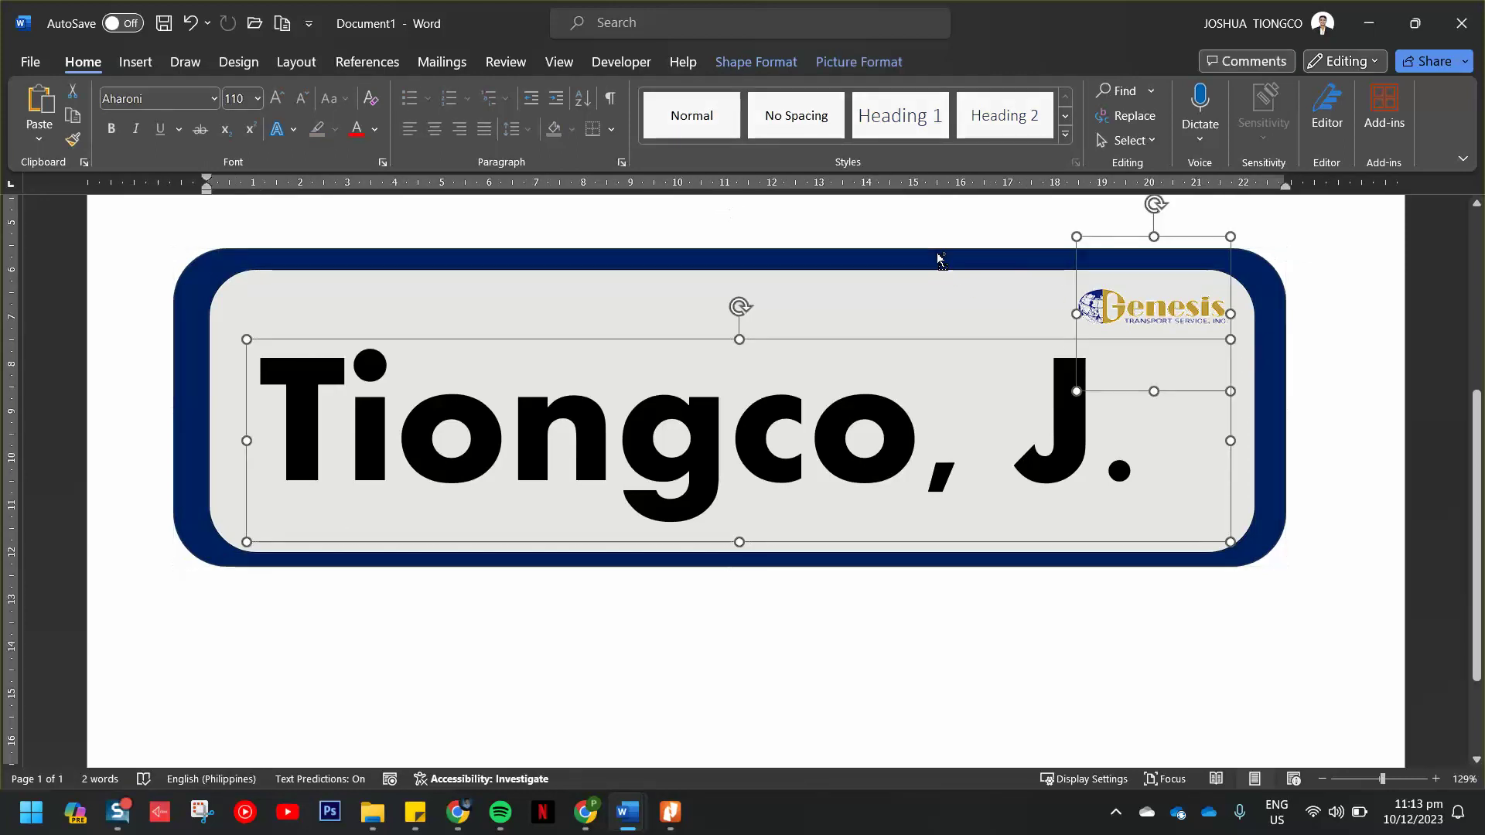
{"action": "left_click", "coordinate": [938, 291], "text": "shift"}
{"action": "left_click", "coordinate": [897, 259], "text": "shift"}
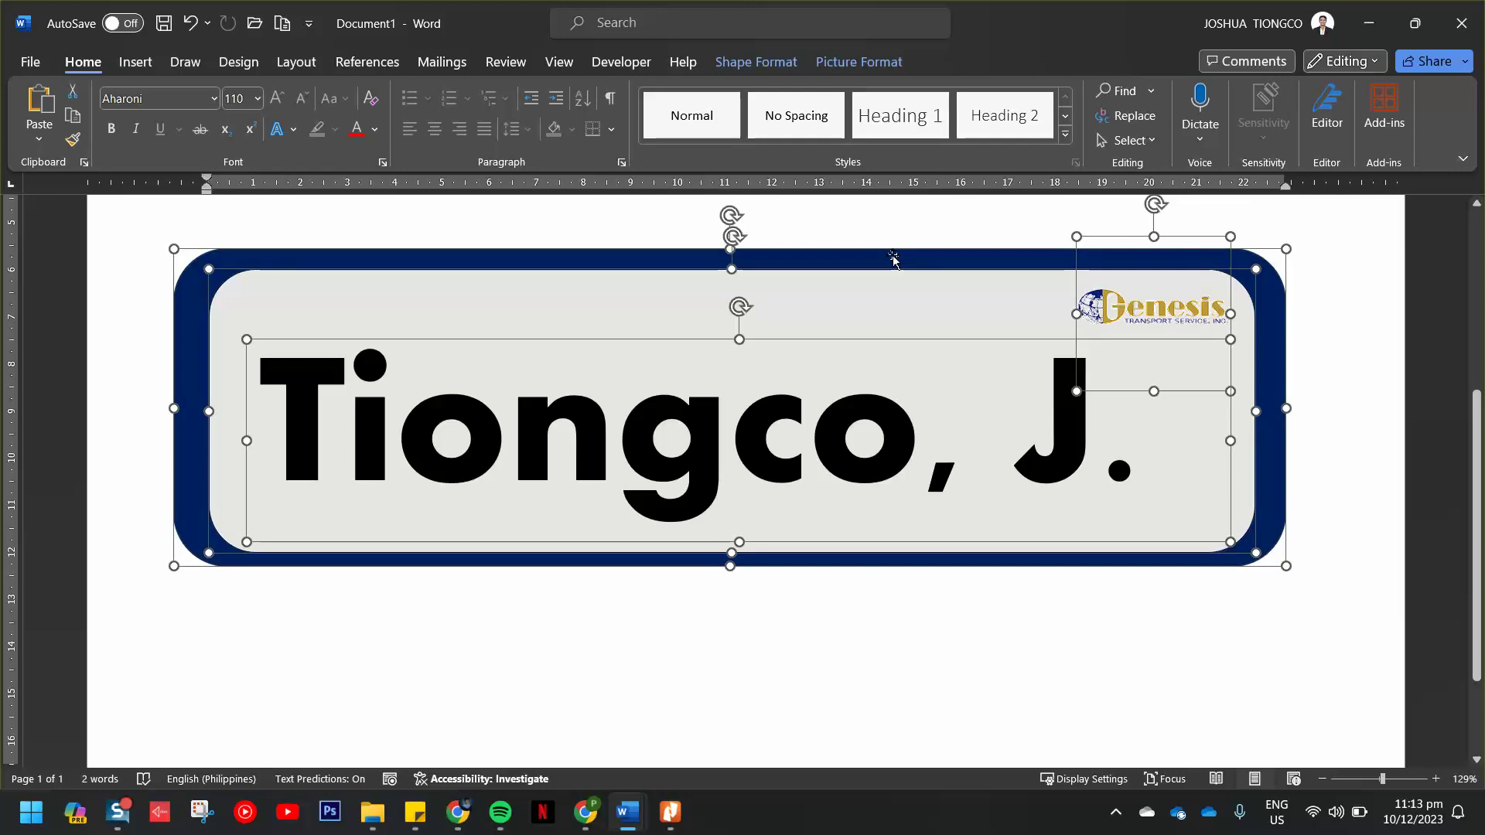
{"action": "right_click", "coordinate": [895, 258]}
{"action": "mouse_move", "coordinate": [993, 421]}
{"action": "left_click", "coordinate": [1164, 421]}
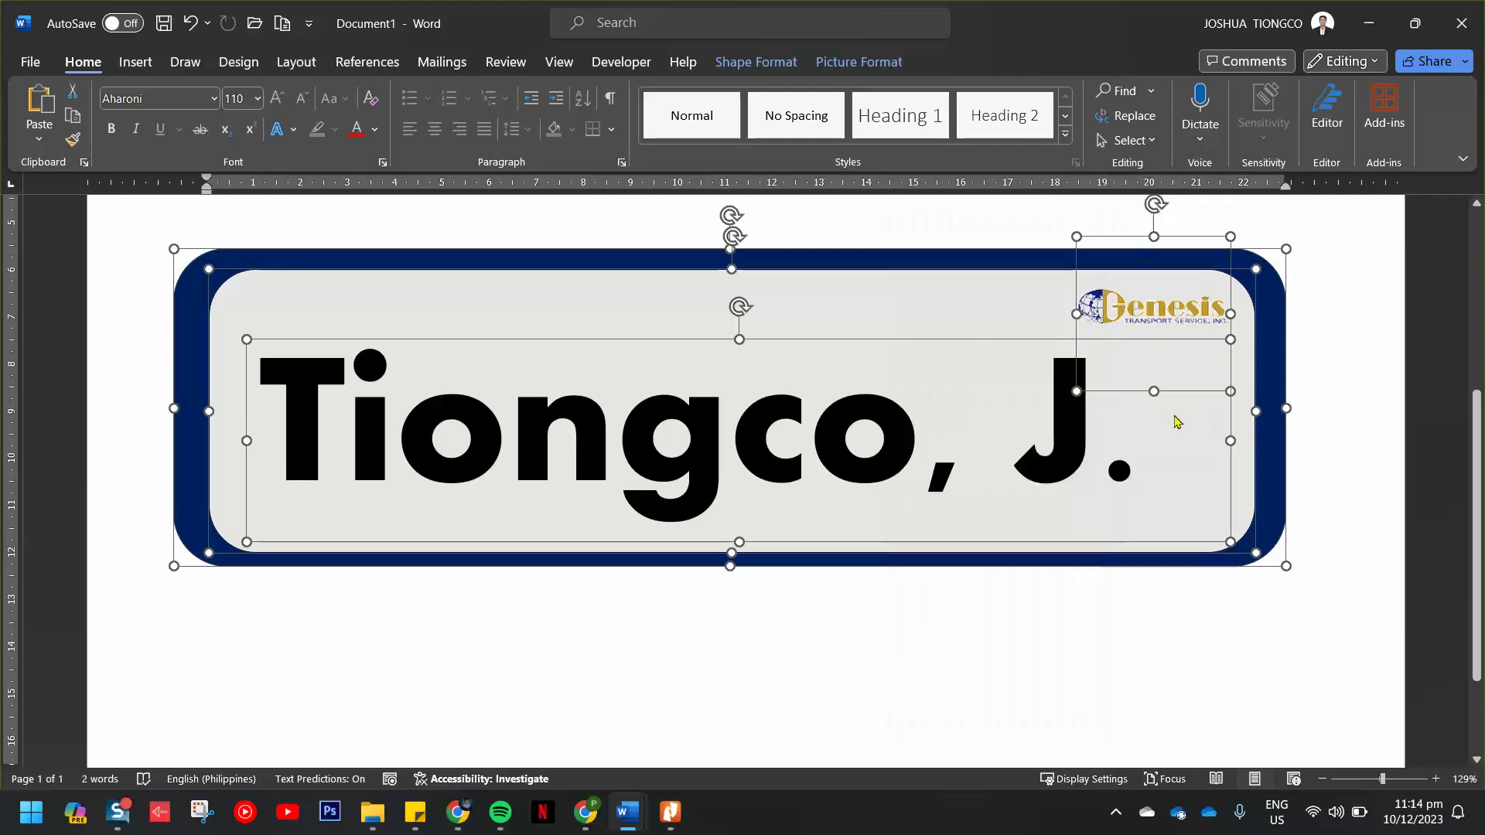
Duplicate the grouped name plate and place the copy directly below the original.
{"action": "left_click_drag", "start_coordinate": [840, 280], "coordinate": [787, 633], "text": "ctrl"}
{"action": "scroll", "coordinate": [872, 537], "scroll_direction": "down", "scroll_amount": 3}
Replace the surname and first initial on the lower name plate with those of another person.
{"action": "left_click", "coordinate": [753, 617]}
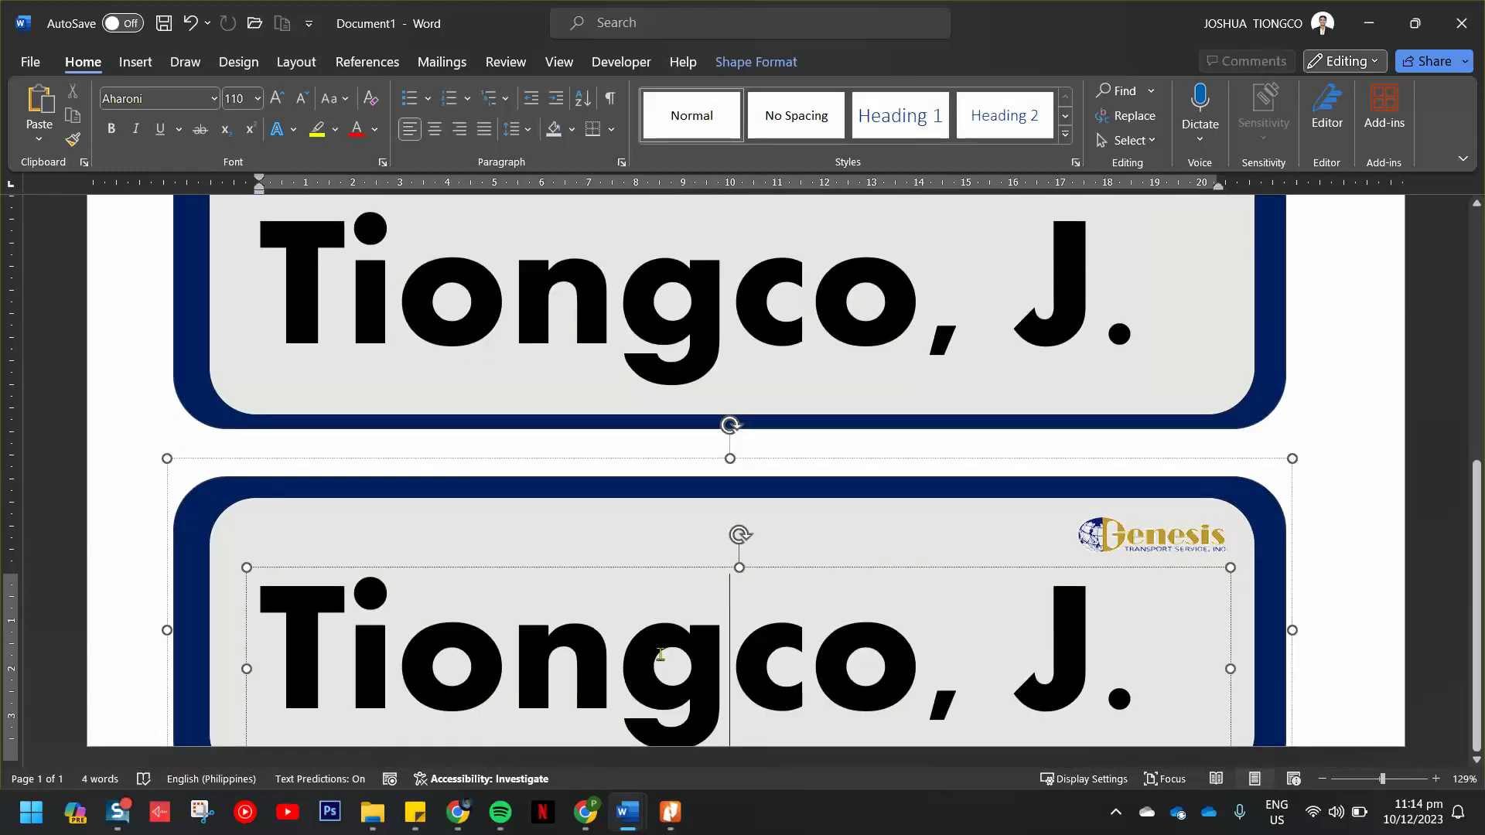
{"action": "left_click_drag", "start_coordinate": [295, 627], "coordinate": [900, 676]}
{"action": "type", "text": "Reyes"}
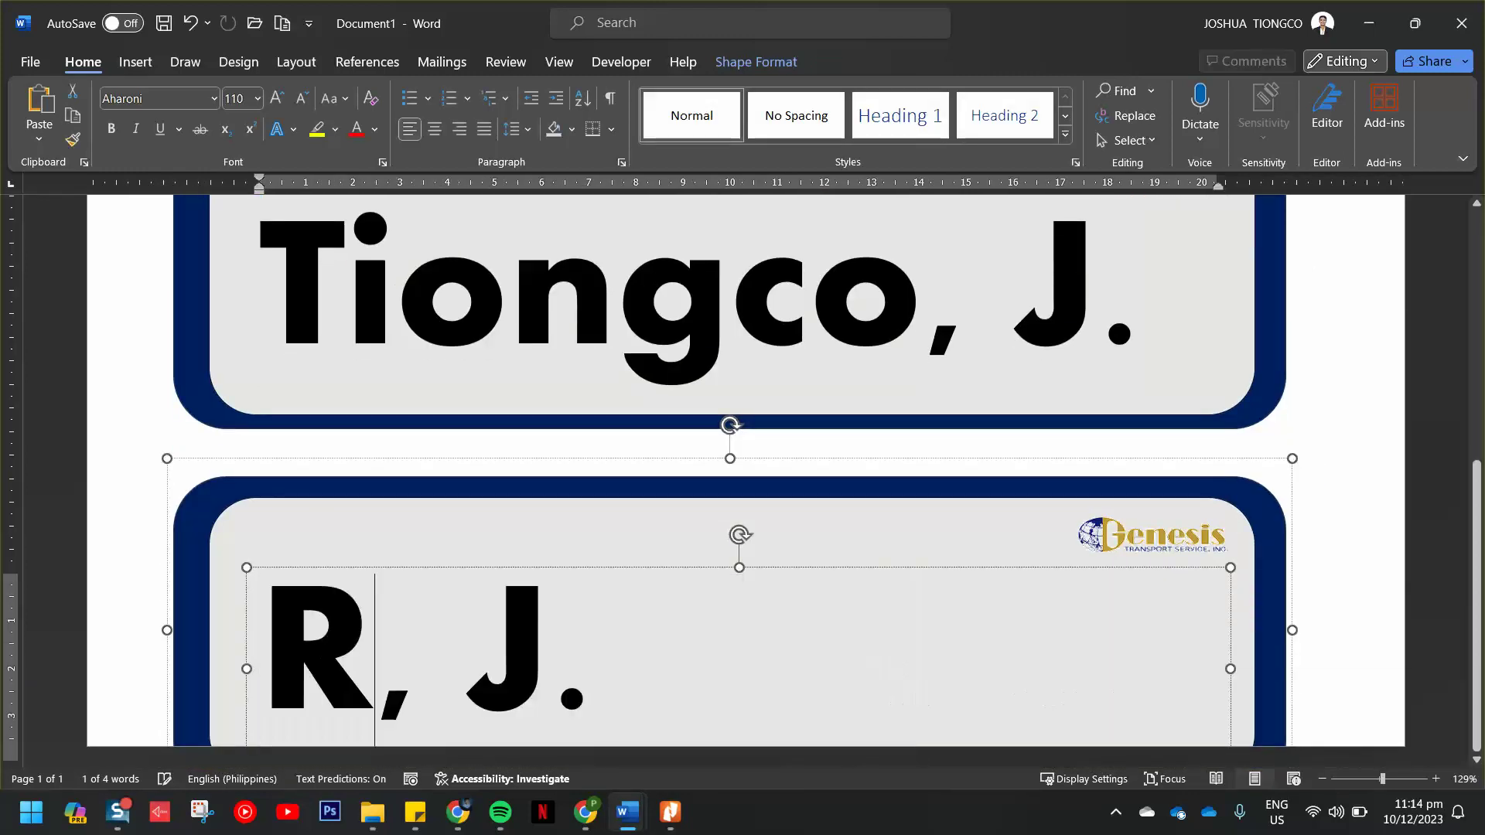
{"action": "key", "text": "Right"}
{"action": "key", "text": "Right"}
{"action": "key", "text": "Left"}
{"action": "key", "text": "BackSpace"}
{"action": "type", "text": "G"}
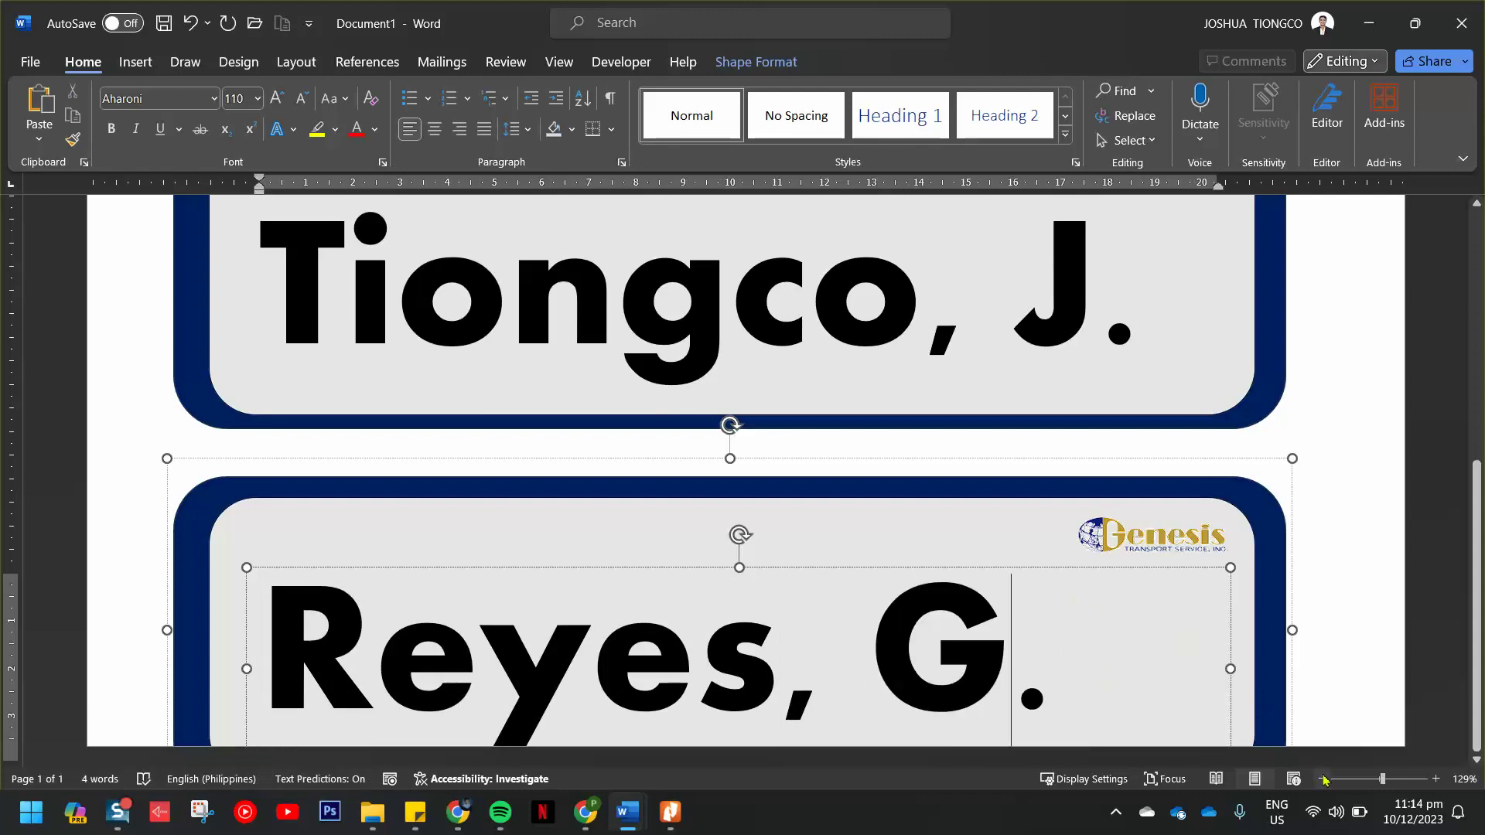
{"action": "scroll", "coordinate": [997, 530], "scroll_direction": "down", "scroll_amount": 4, "text": "ctrl"}
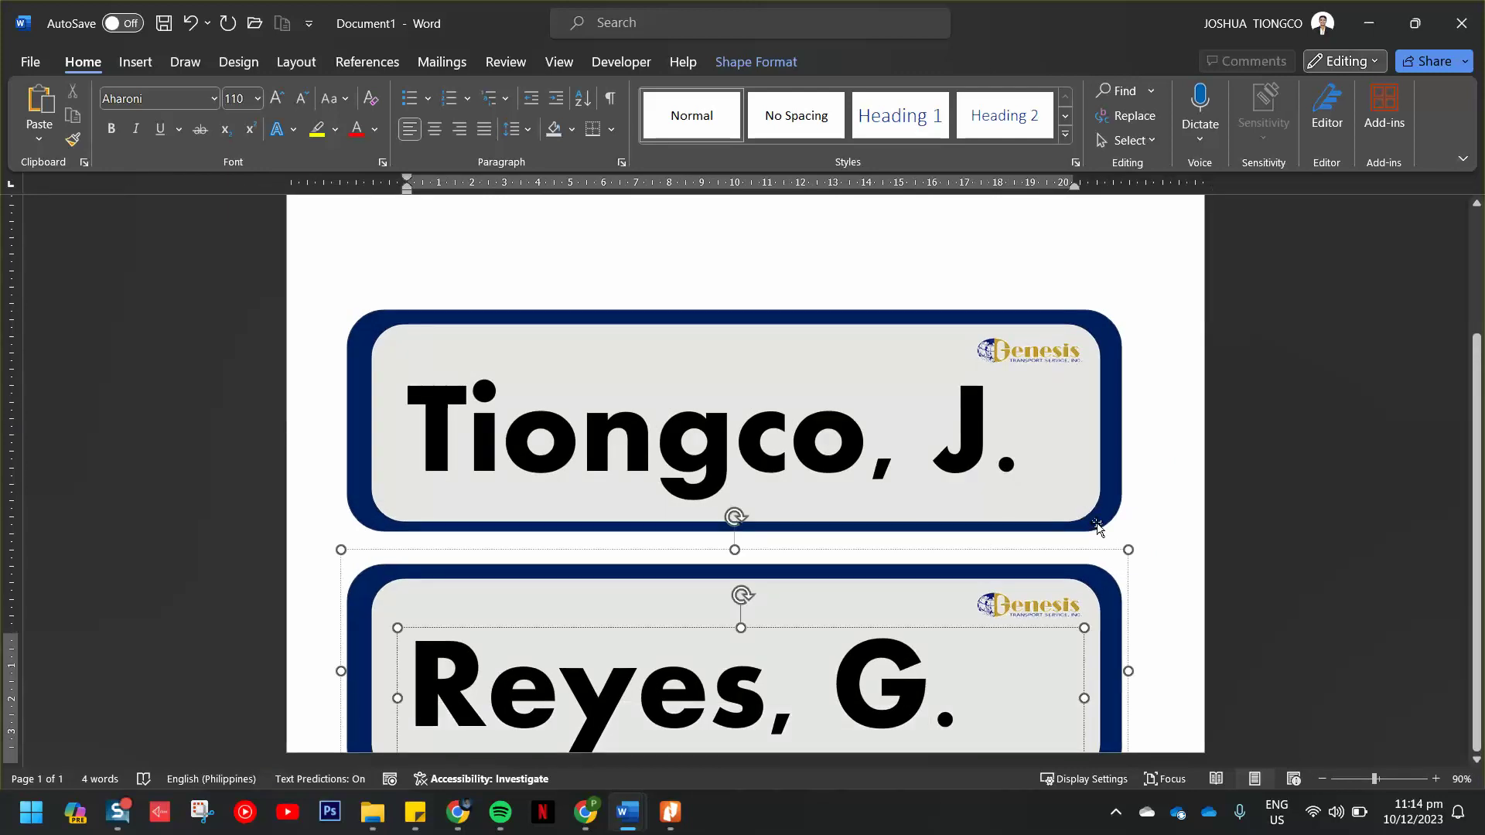
{"action": "left_click", "coordinate": [30, 73]}
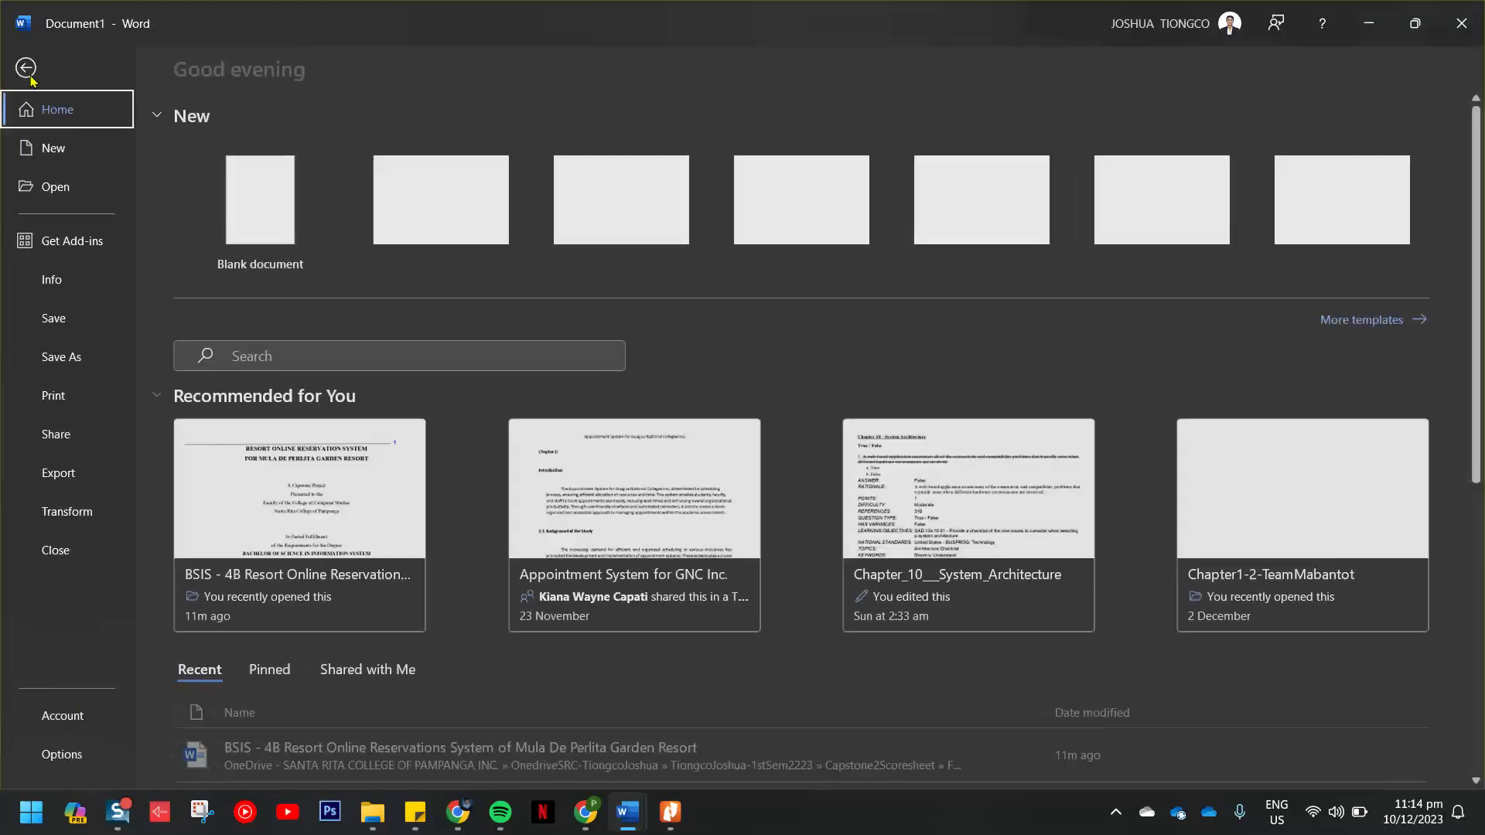
{"action": "left_click", "coordinate": [66, 356]}
{"action": "left_click", "coordinate": [499, 188]}
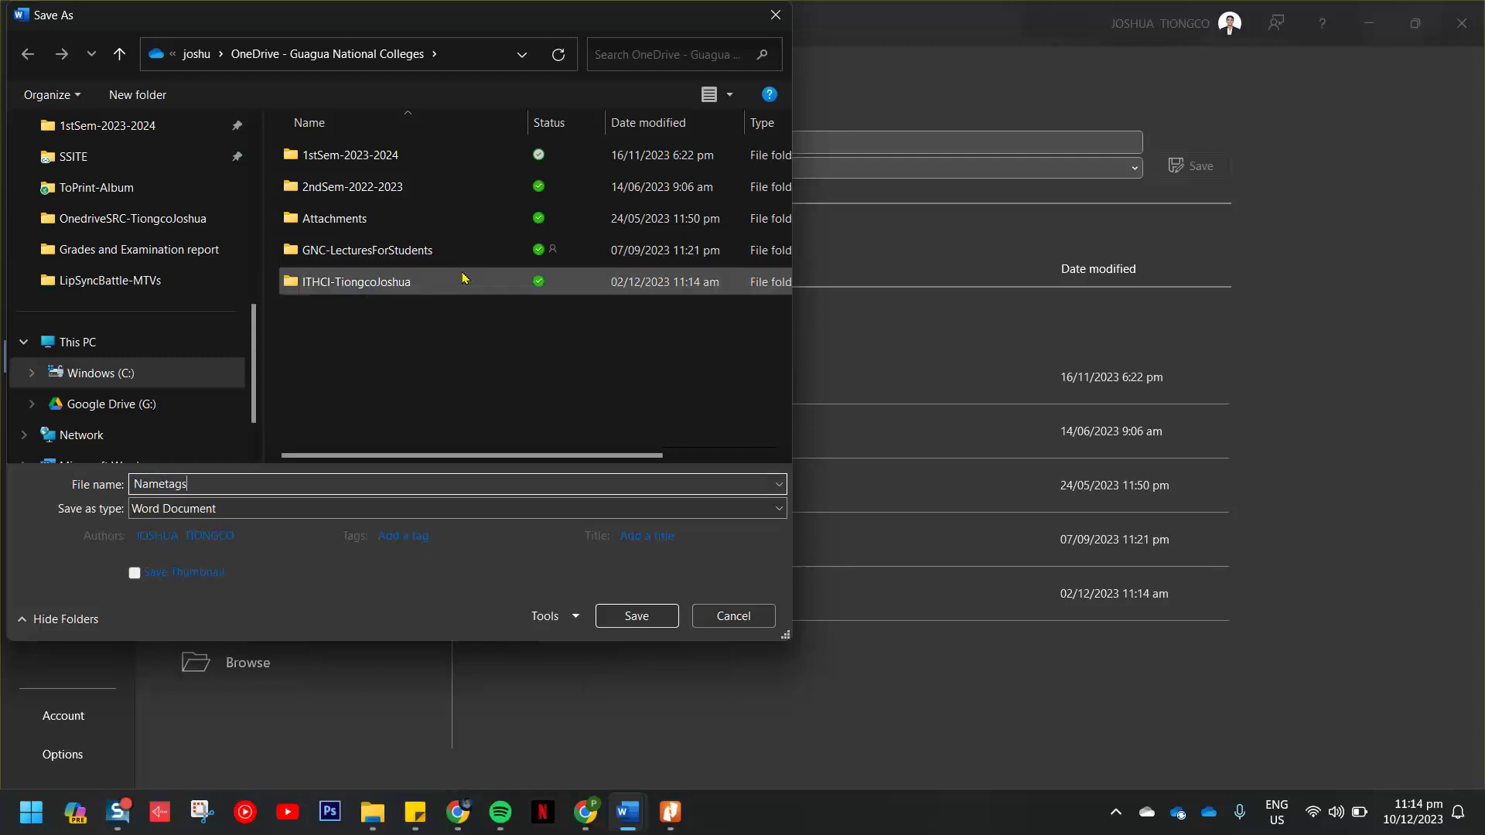
{"action": "left_click", "coordinate": [776, 15]}
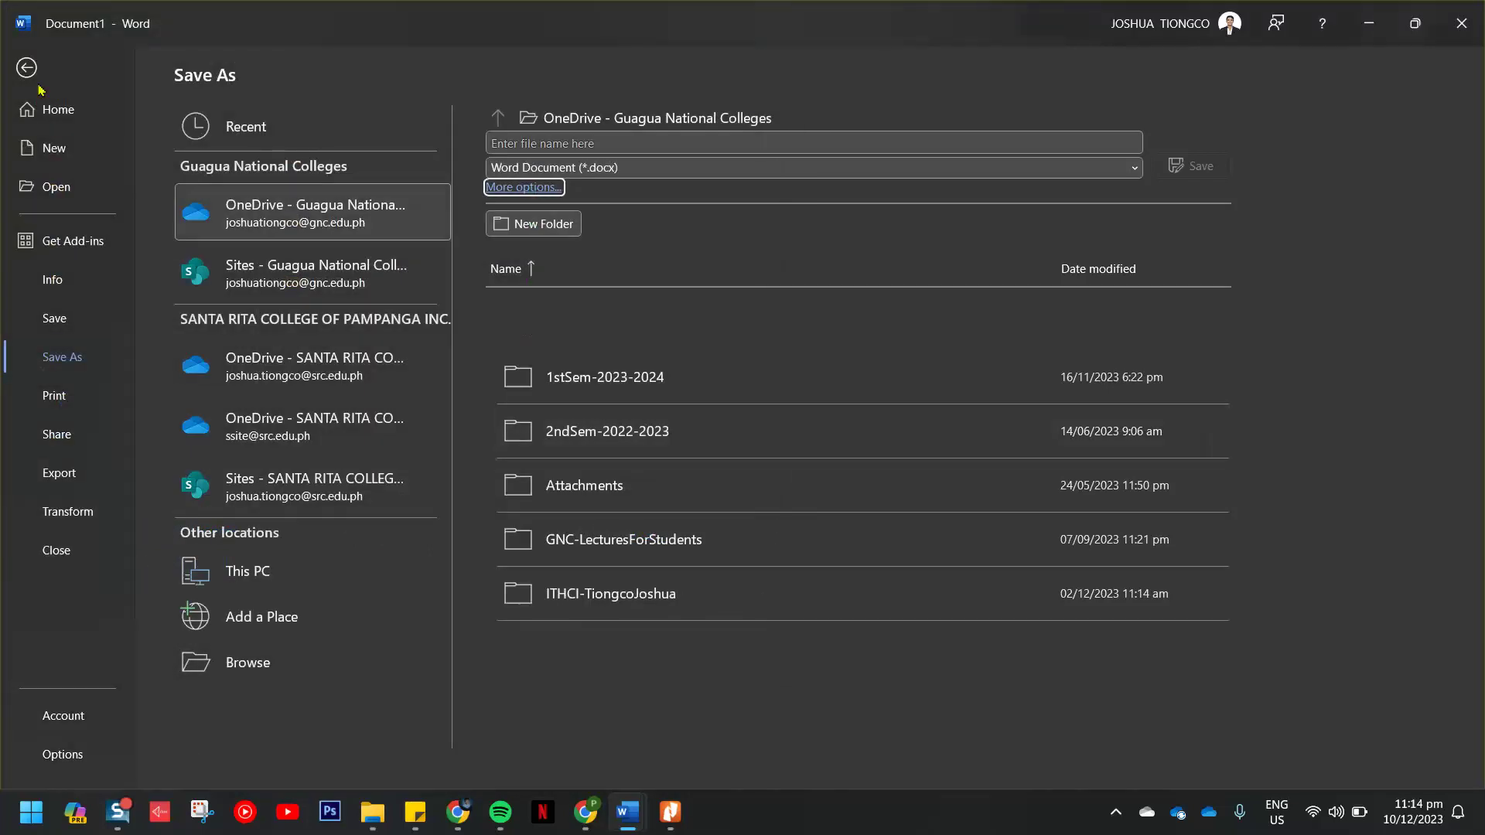
{"action": "left_click", "coordinate": [17, 74]}
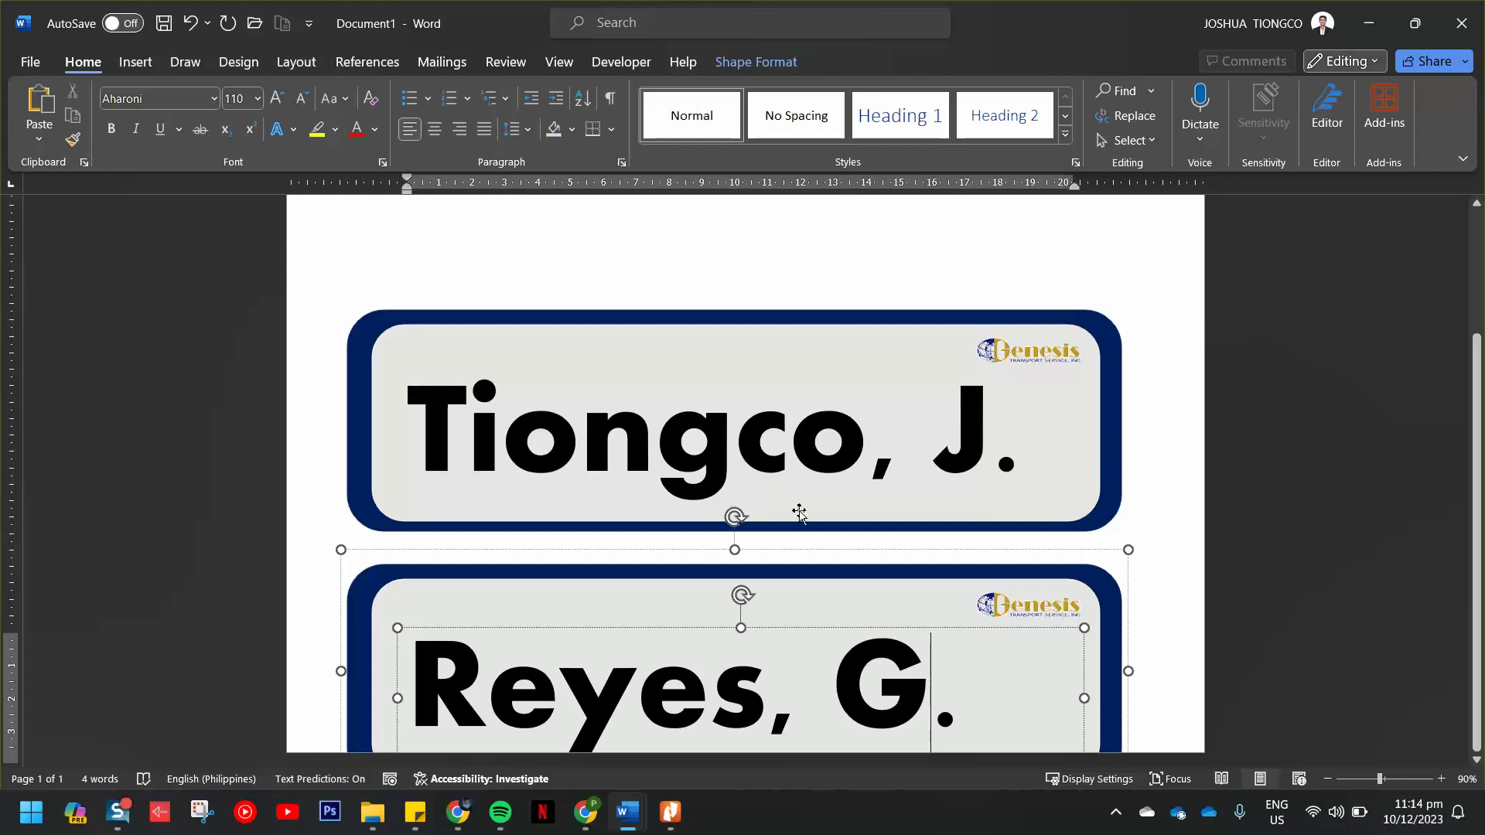
Select the upper name plate group and show its picture formatting and size options.
{"action": "left_click", "coordinate": [1195, 574]}
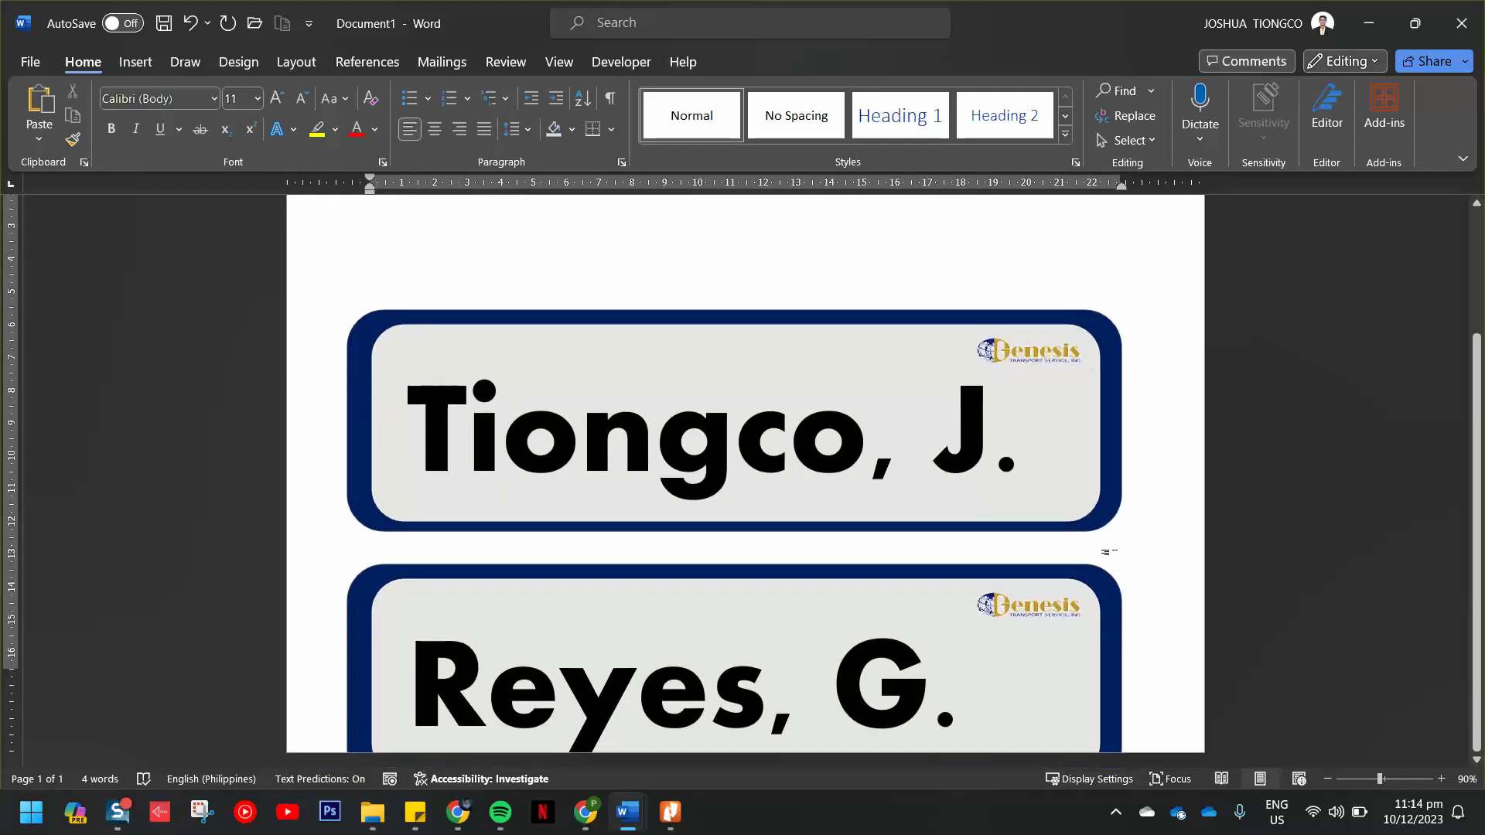
{"action": "left_click", "coordinate": [372, 327]}
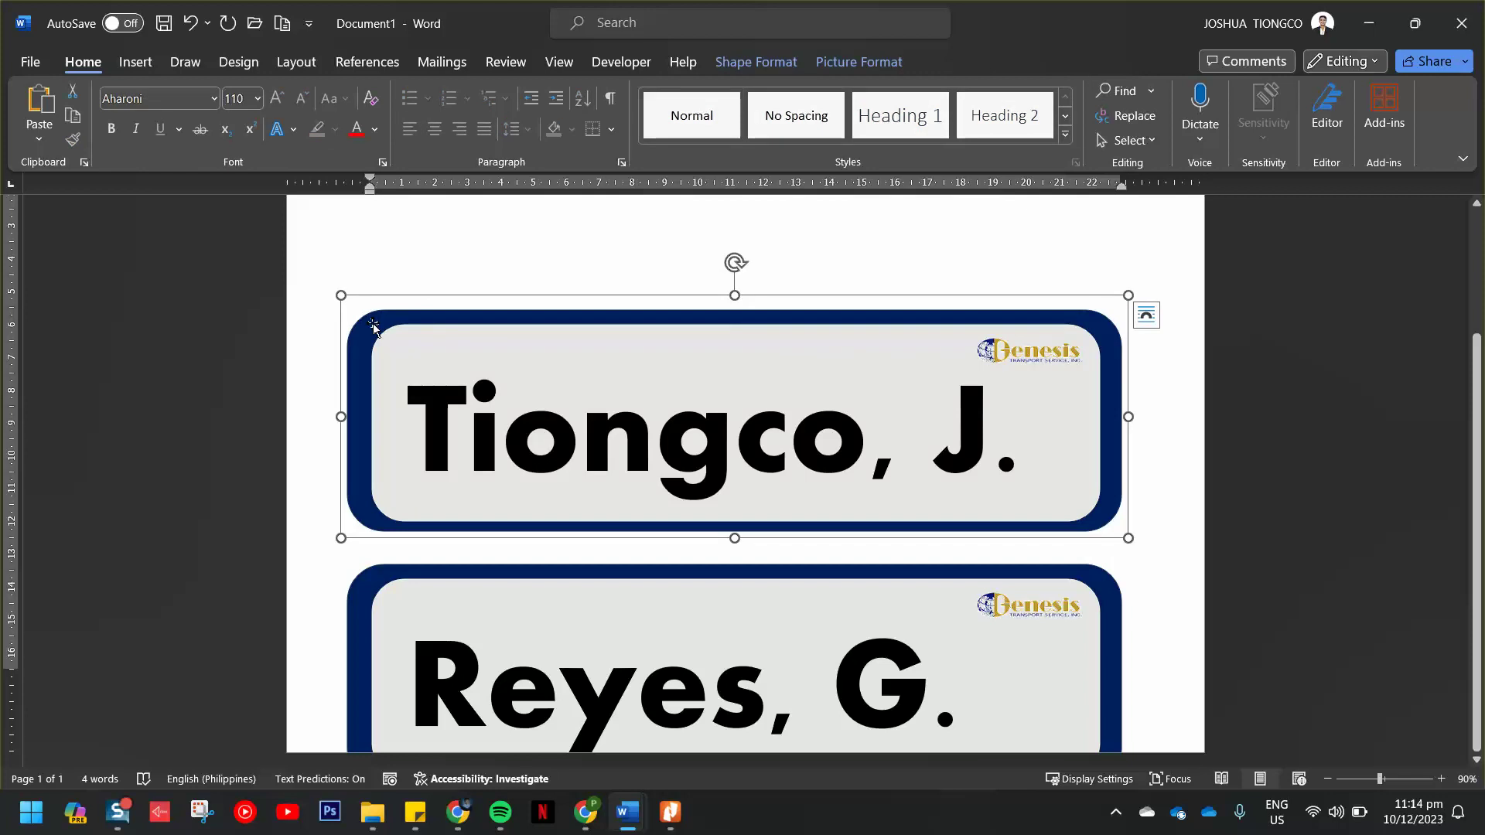
{"action": "left_click", "coordinate": [860, 61]}
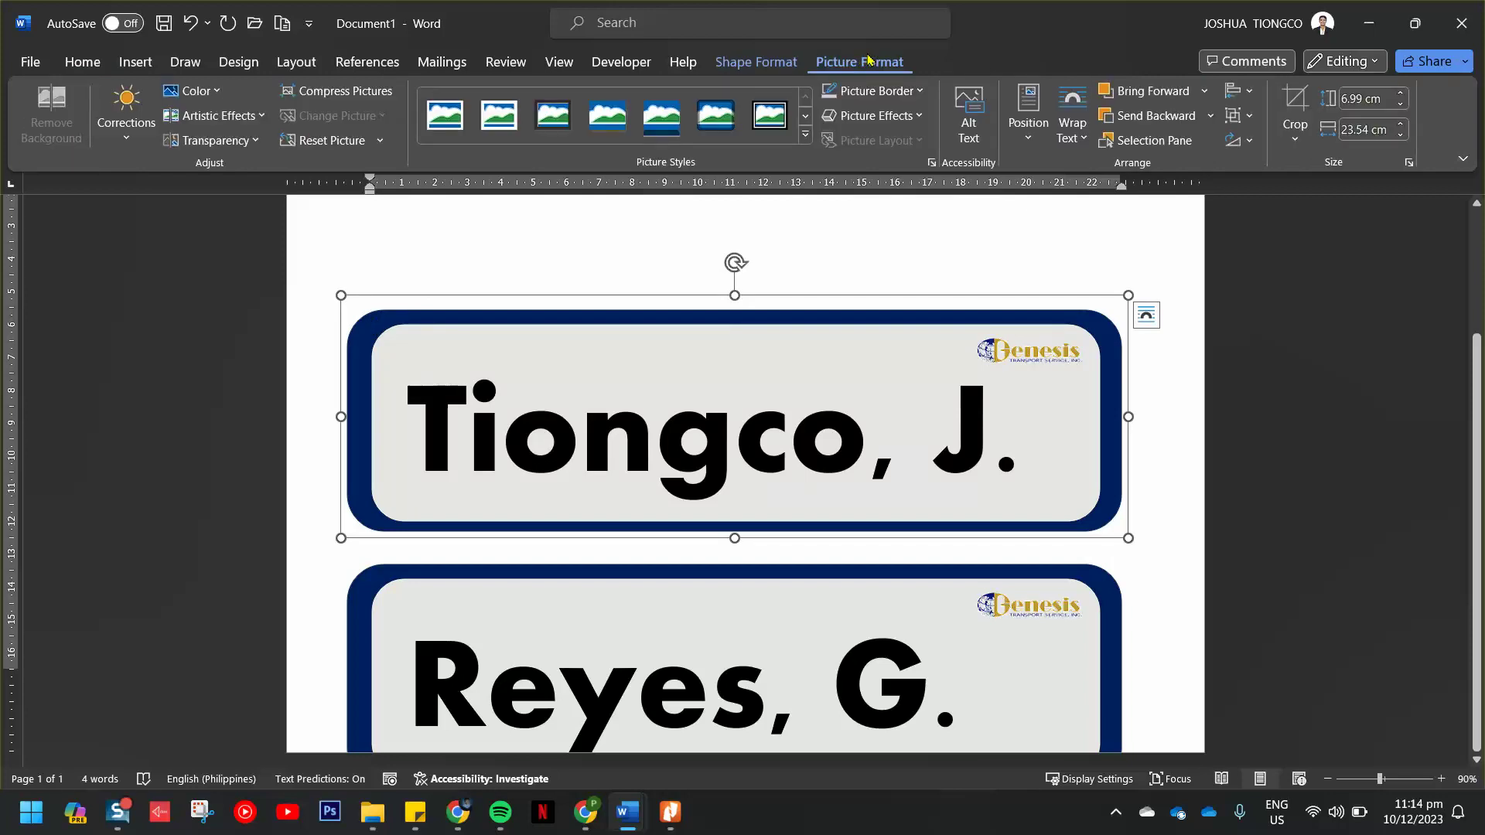